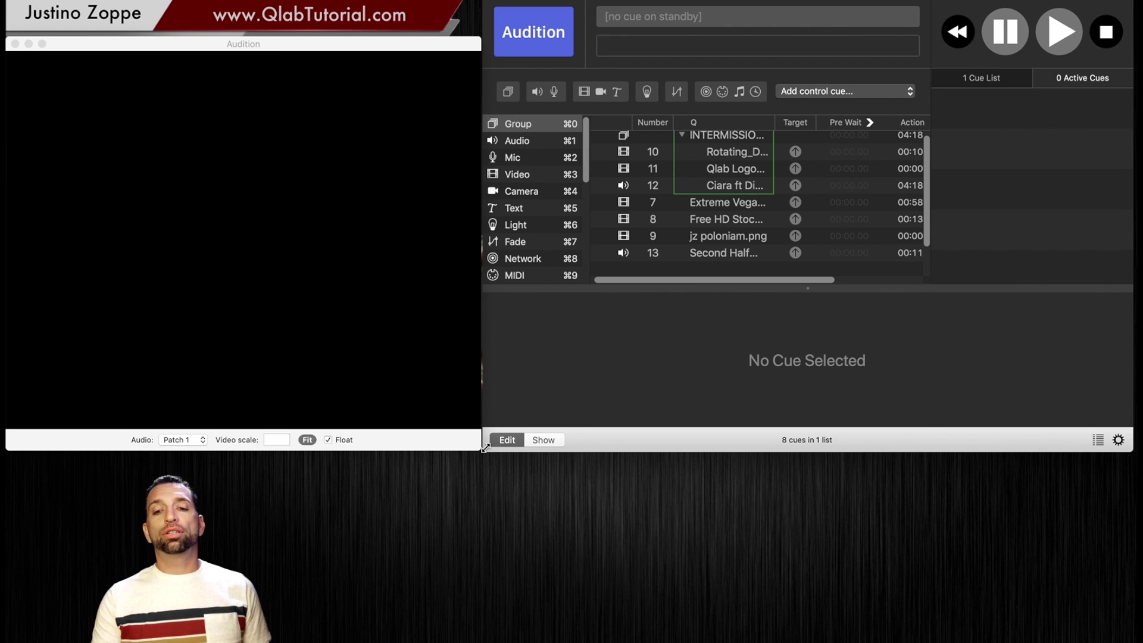
Play the INTERMISSION LOOP group and cue 7 together, then stop all playback
{"action": "scroll", "coordinate": [730, 173], "scroll_direction": "up", "scroll_amount": 1}
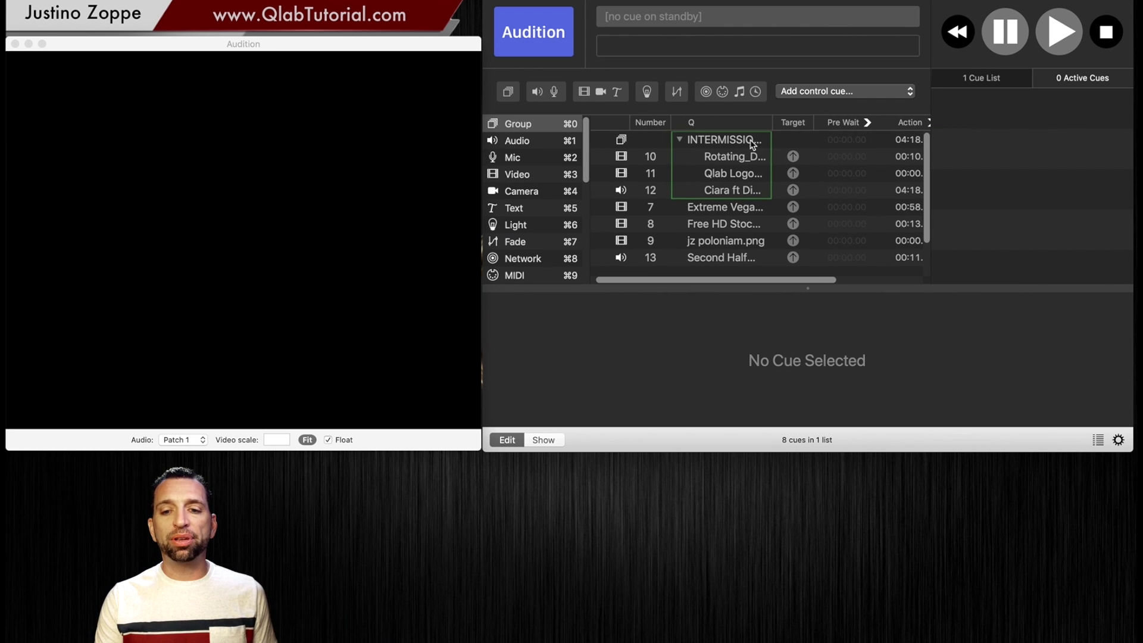
{"action": "left_click", "coordinate": [726, 146]}
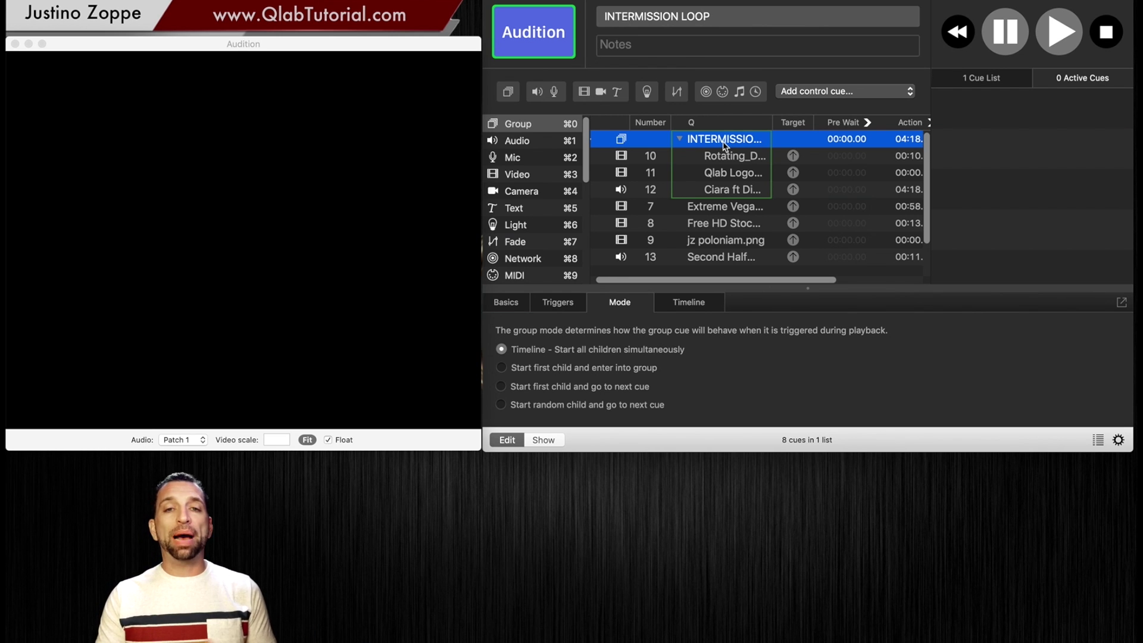
{"action": "key", "text": "space"}
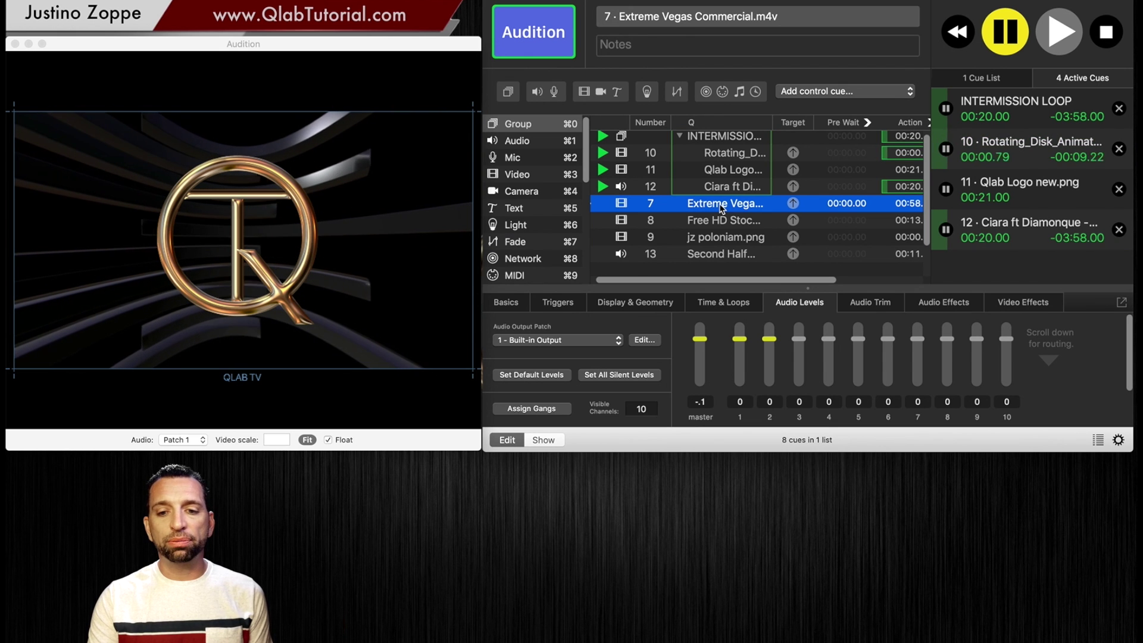
{"action": "key", "text": "space"}
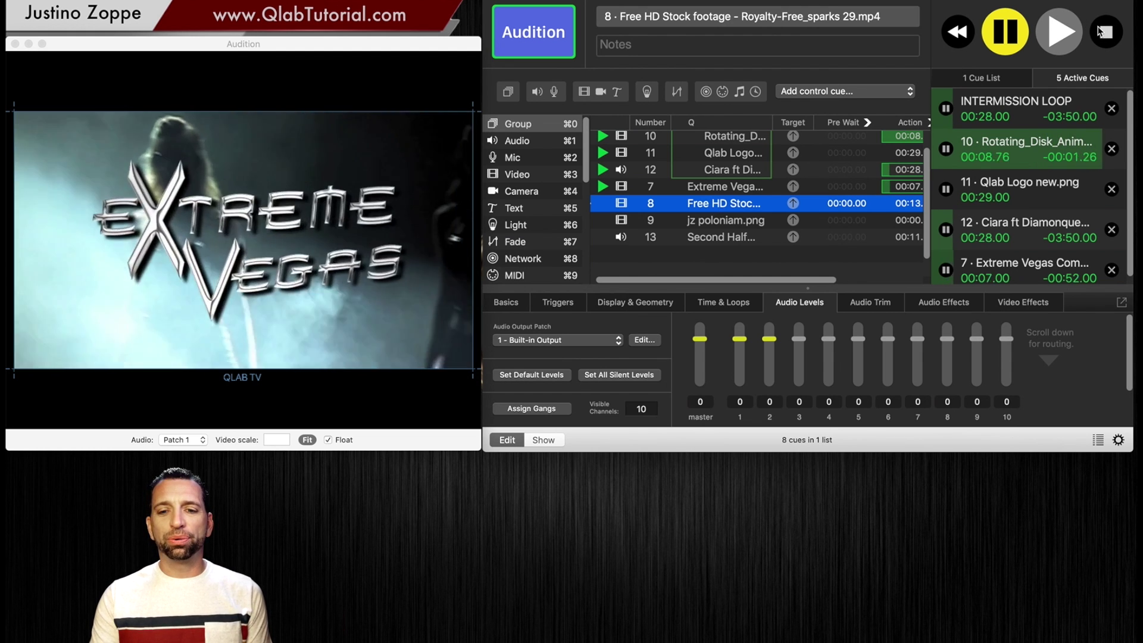
{"action": "key", "text": "Escape"}
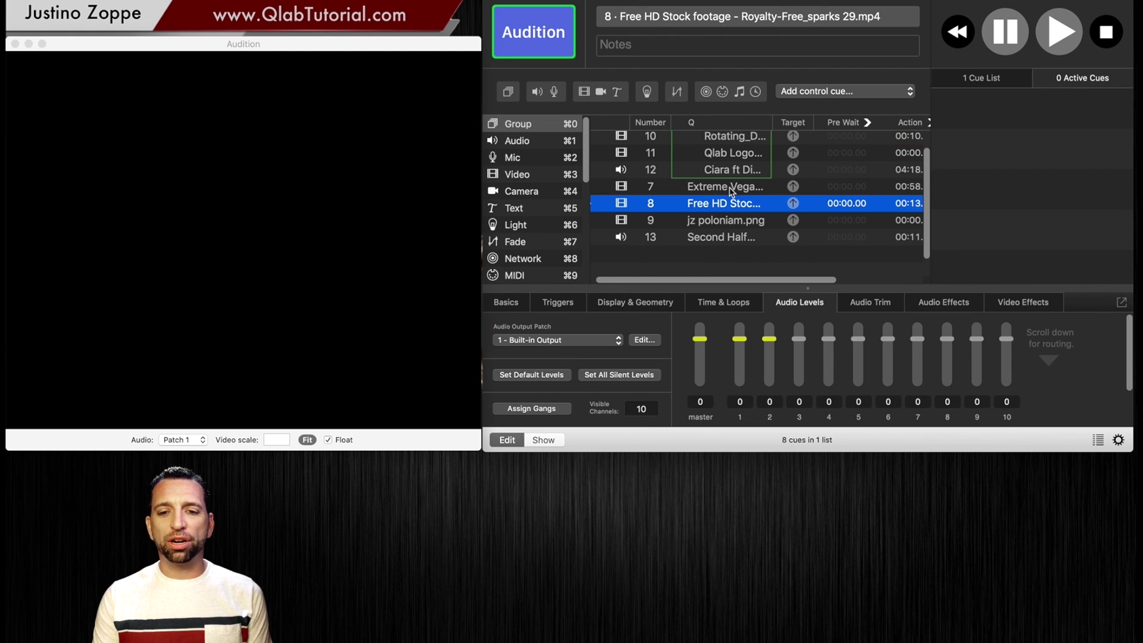
Select cue 7 Extreme Vegas Commercial and show its Triggers settings
{"action": "left_click", "coordinate": [731, 188]}
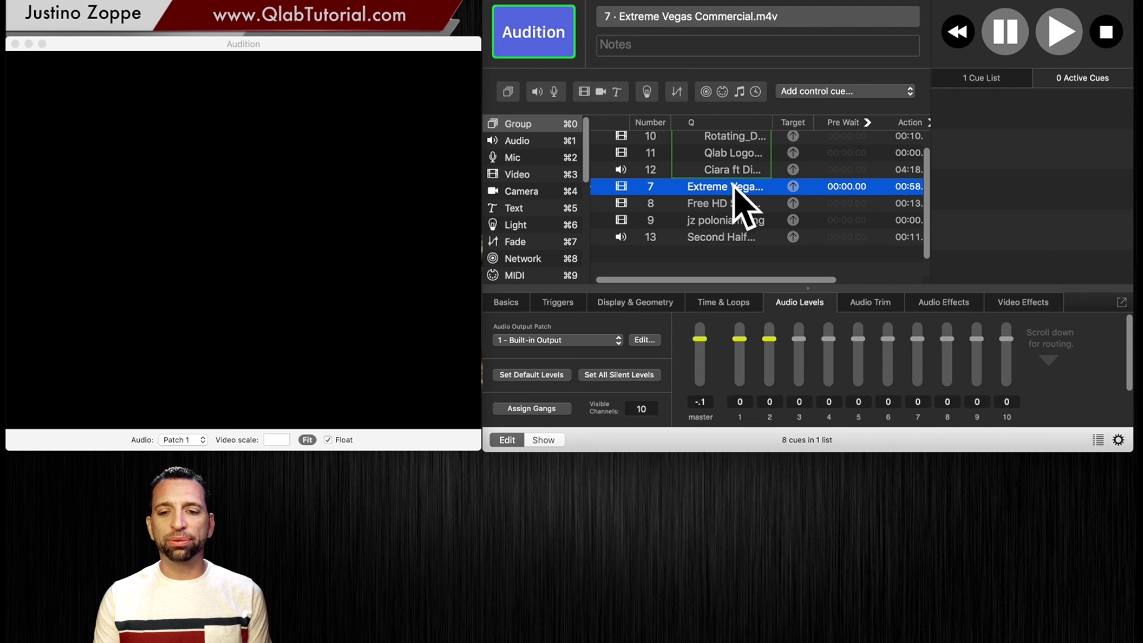
{"action": "left_click", "coordinate": [514, 304]}
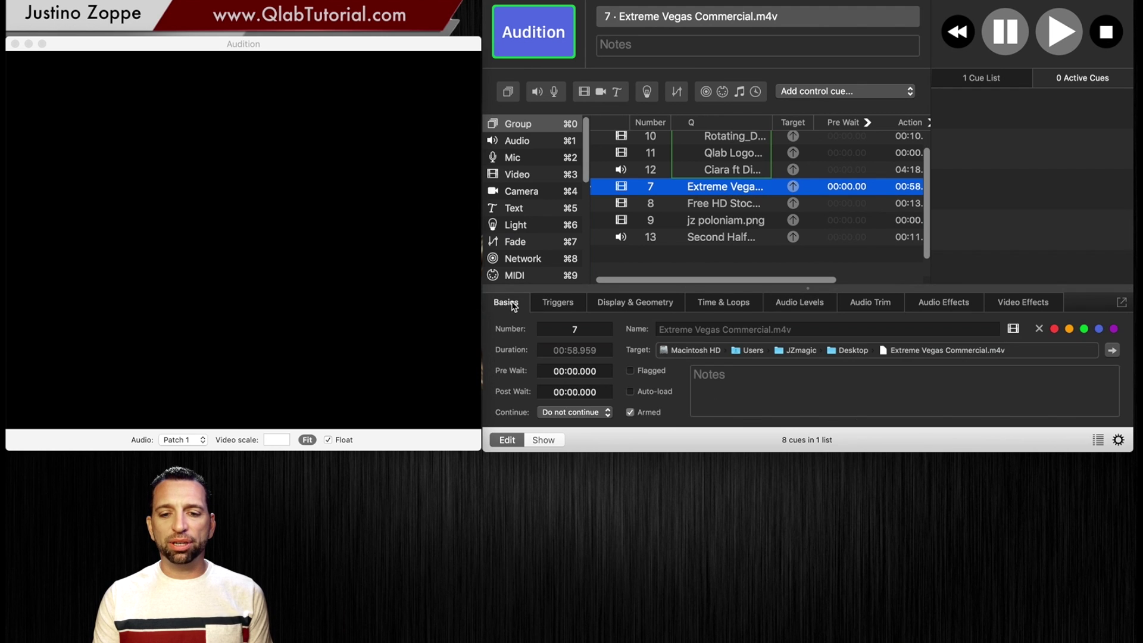
{"action": "left_click", "coordinate": [559, 305]}
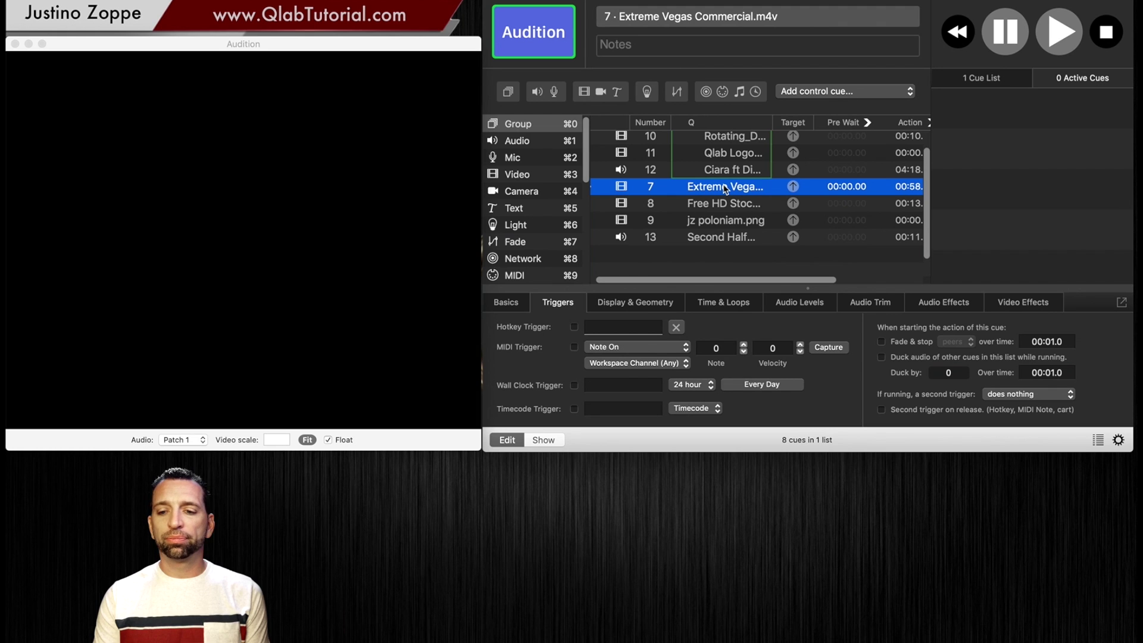
Make cue 7 fade and stop all other cues when it starts
{"action": "left_click", "coordinate": [882, 343]}
{"action": "left_click", "coordinate": [954, 343]}
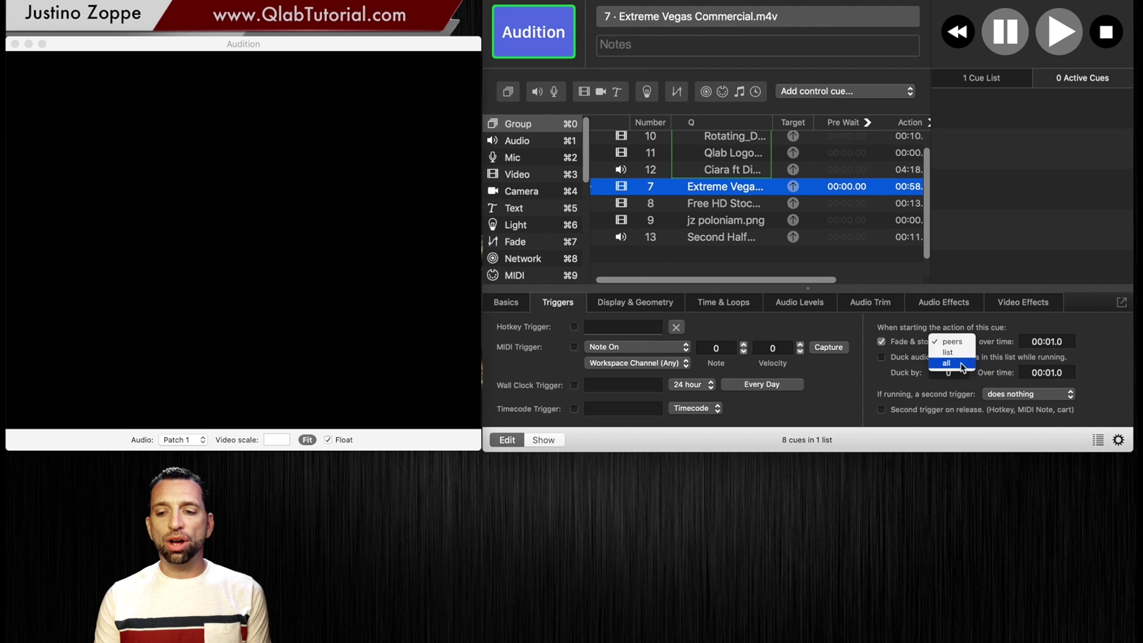
{"action": "left_click", "coordinate": [962, 362]}
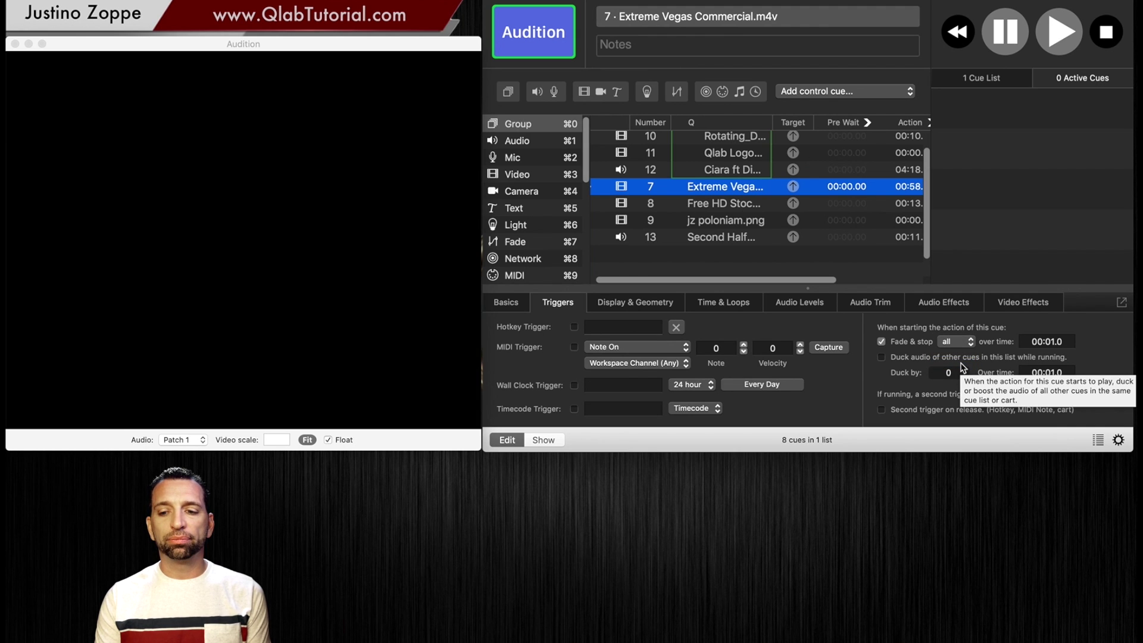
Test-play the INTERMISSION LOOP followed by cue 7, stop playback, and reselect cue 7
{"action": "left_click", "coordinate": [754, 257]}
{"action": "scroll", "coordinate": [744, 238], "scroll_direction": "up", "scroll_amount": 2}
{"action": "left_click", "coordinate": [719, 140]}
{"action": "key", "text": "space"}
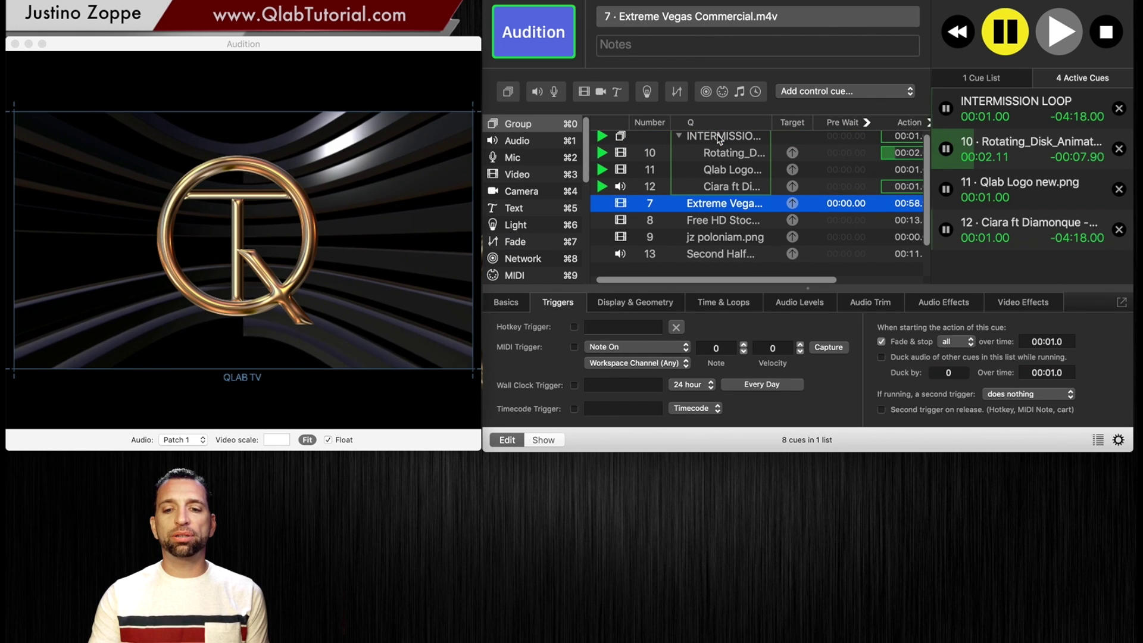
{"action": "key", "text": "space"}
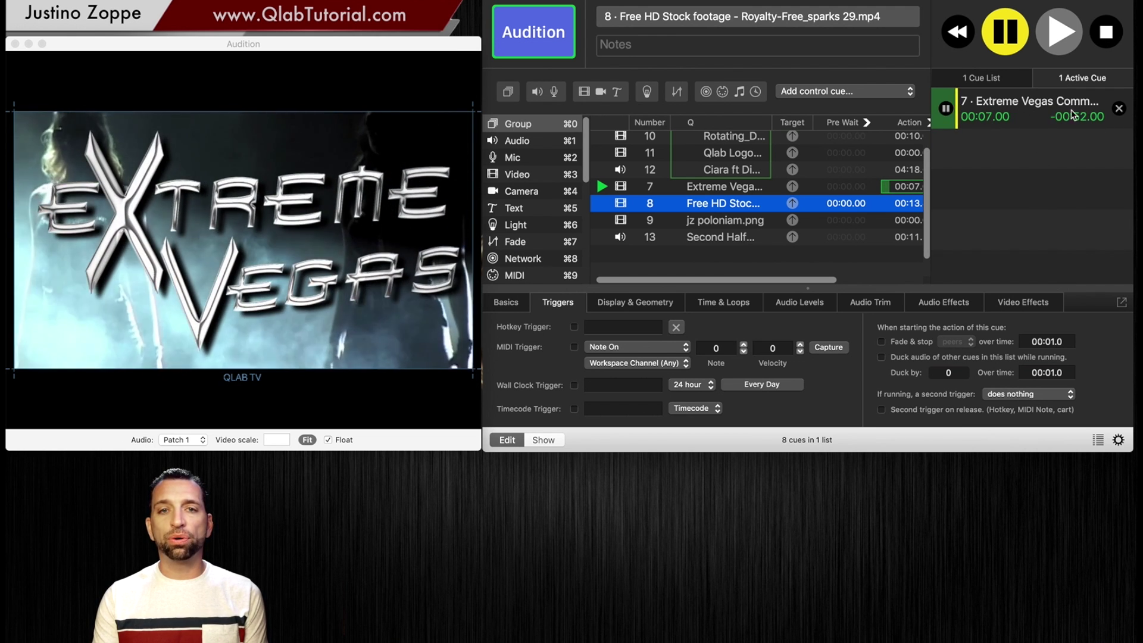
{"action": "left_click", "coordinate": [1107, 37]}
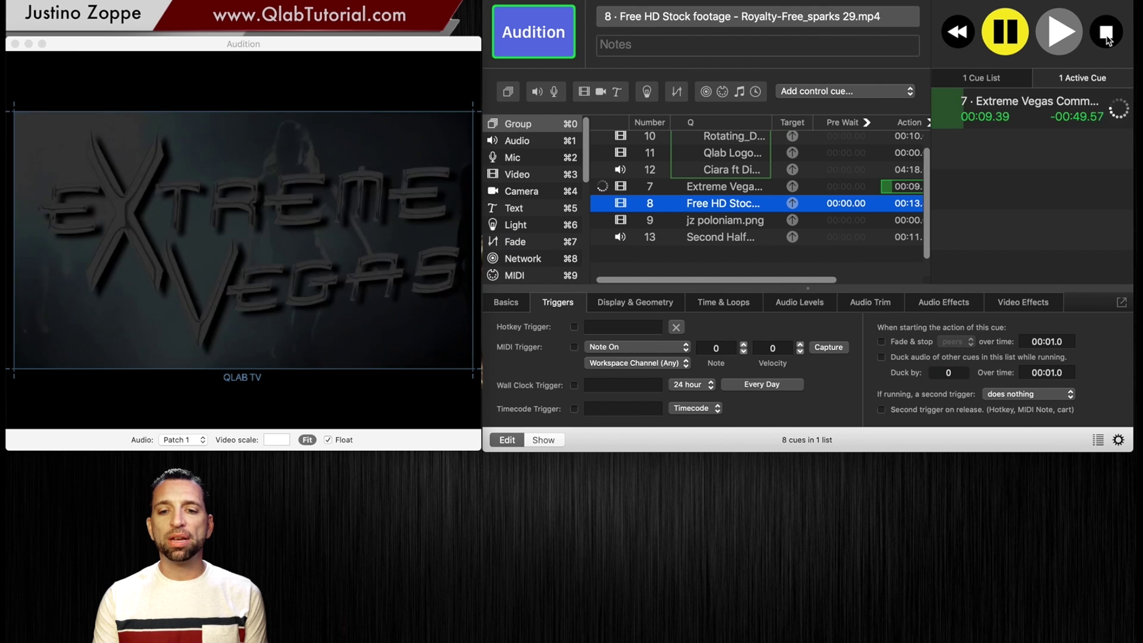
{"action": "left_click", "coordinate": [702, 191]}
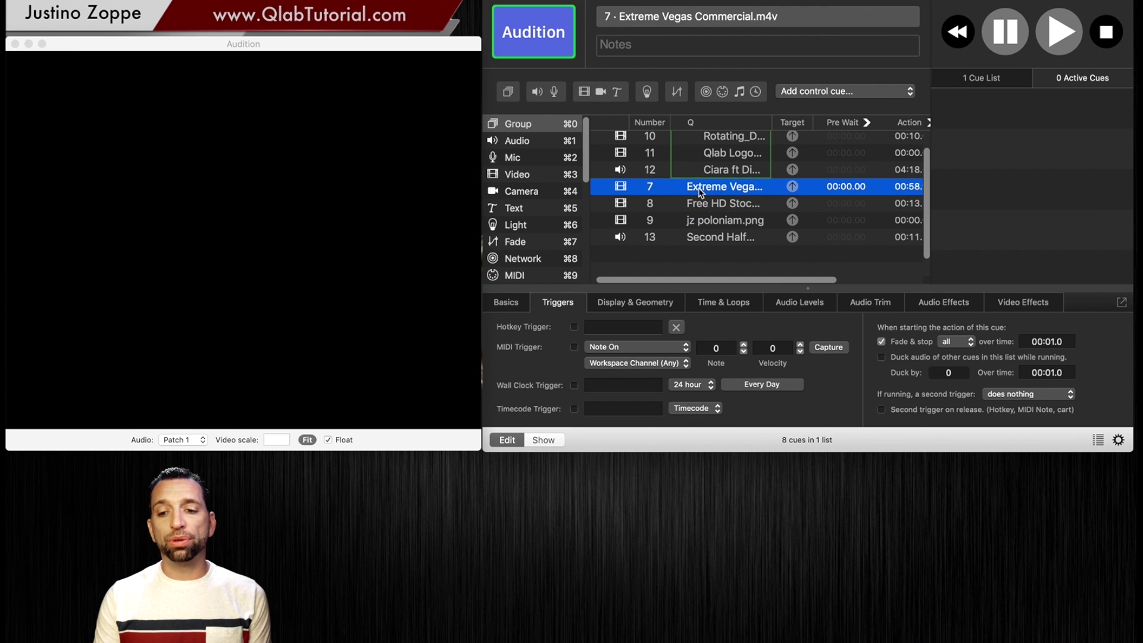
Replace cue 7's Fade & stop with ducking other cues' audio by -INF while running
{"action": "left_click", "coordinate": [882, 342]}
{"action": "left_click", "coordinate": [882, 341]}
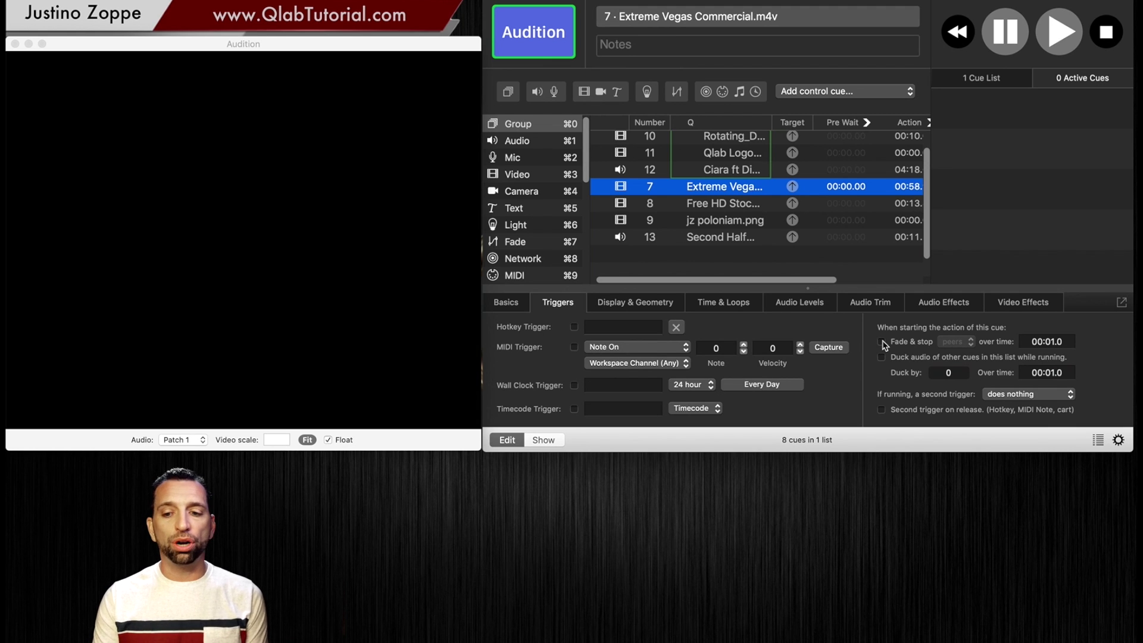
{"action": "left_click", "coordinate": [881, 357]}
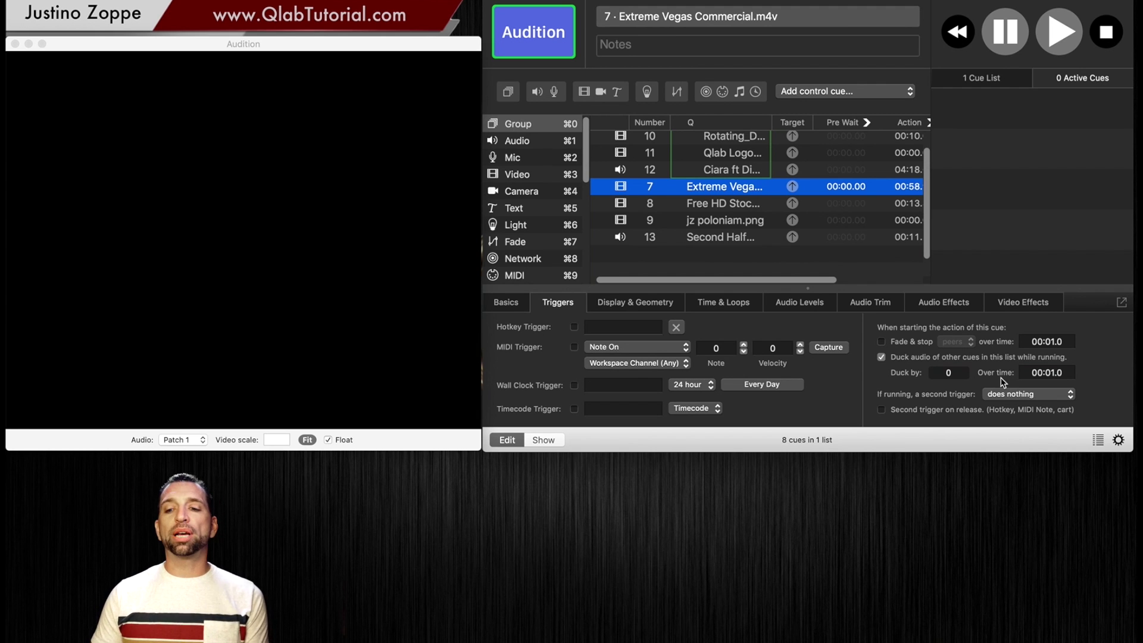
{"action": "left_click", "coordinate": [957, 374]}
{"action": "type", "text": "-1.3-inf"}
{"action": "key", "text": "Return"}
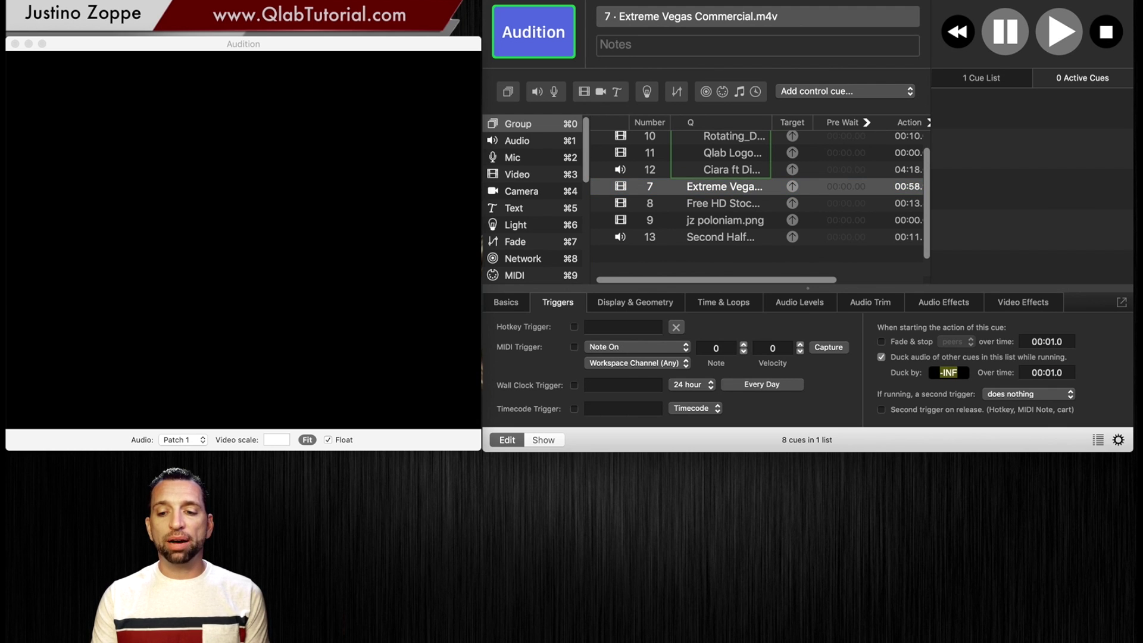
{"action": "left_click", "coordinate": [956, 374]}
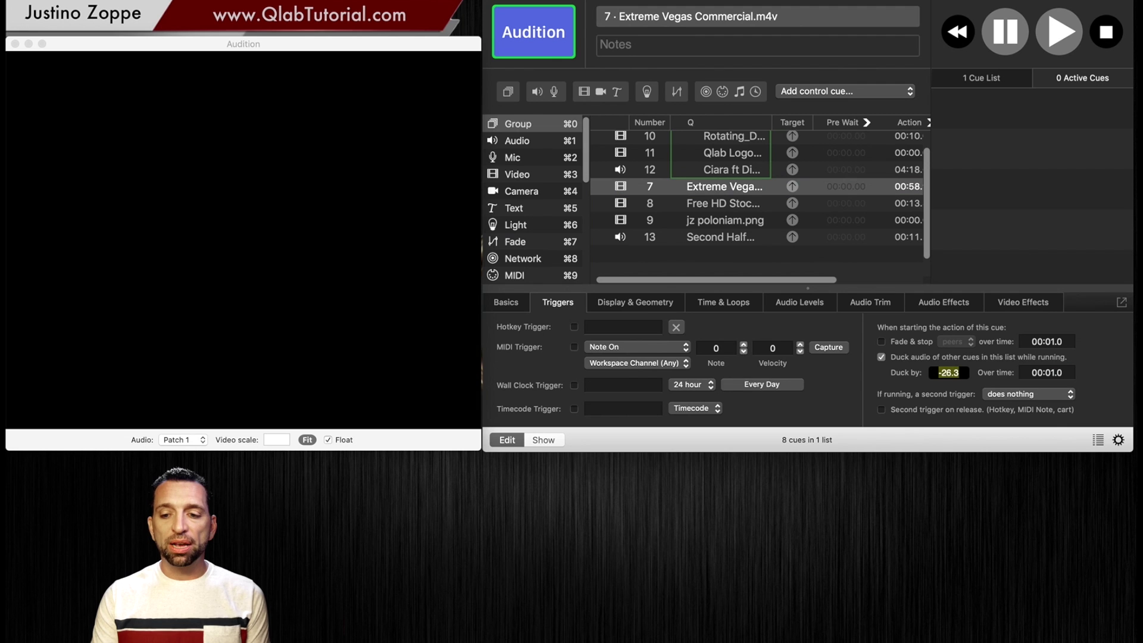
{"action": "left_click_drag", "start_coordinate": [956, 374], "coordinate": [956, 417]}
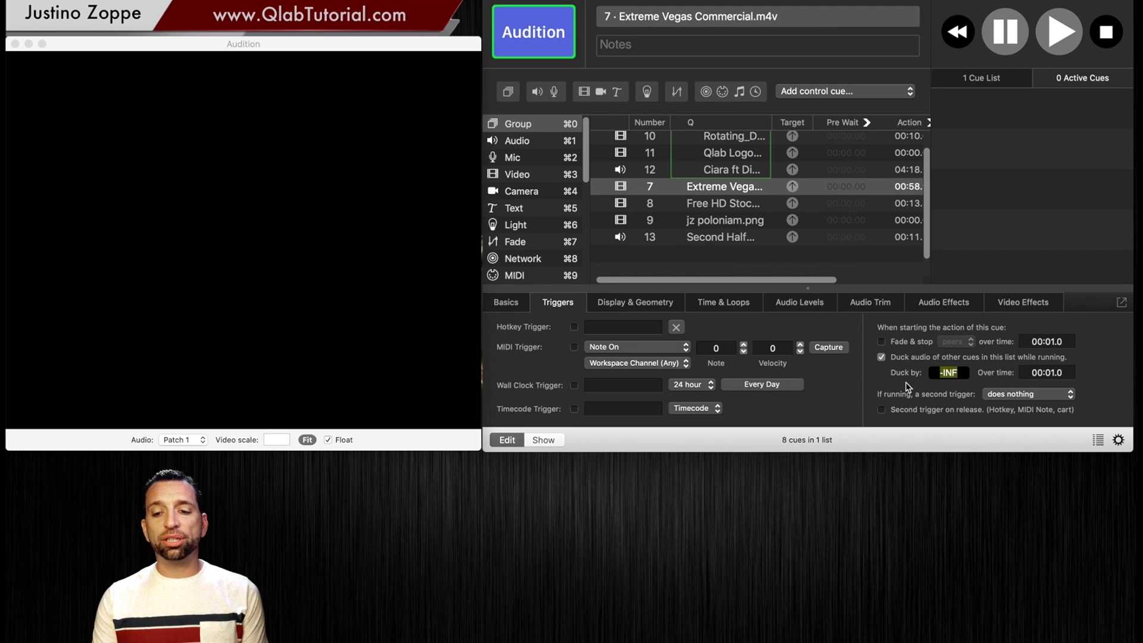
{"action": "left_click", "coordinate": [793, 258]}
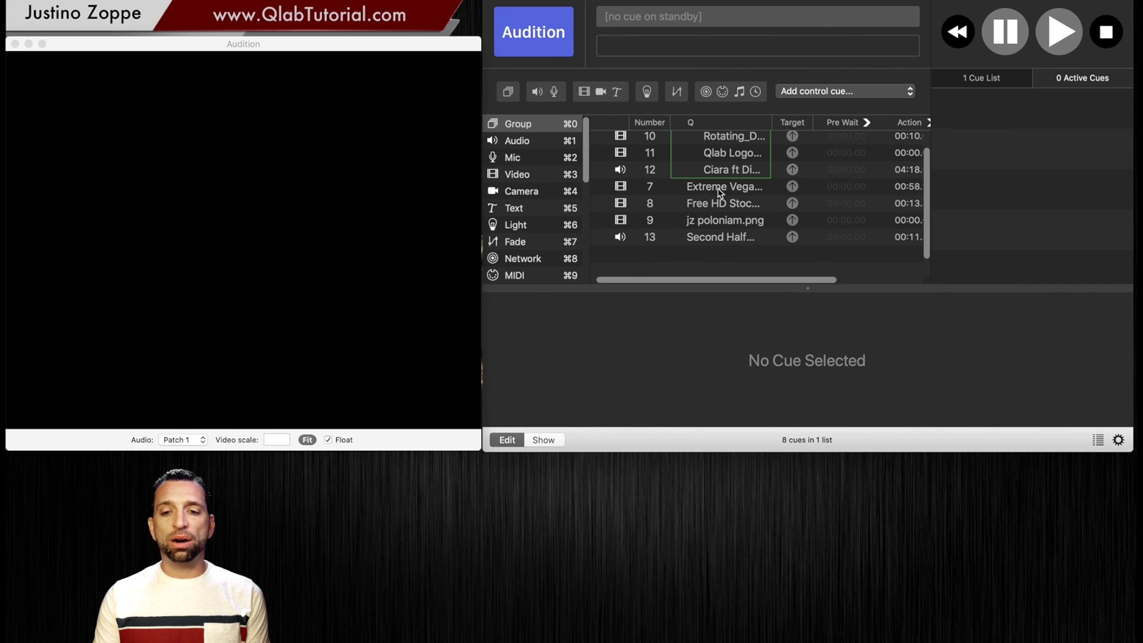
Test-play the INTERMISSION LOOP with cue 7 ducking it, stop, and reselect cue 7
{"action": "scroll", "coordinate": [720, 192], "scroll_direction": "up", "scroll_amount": 1}
{"action": "left_click", "coordinate": [715, 143]}
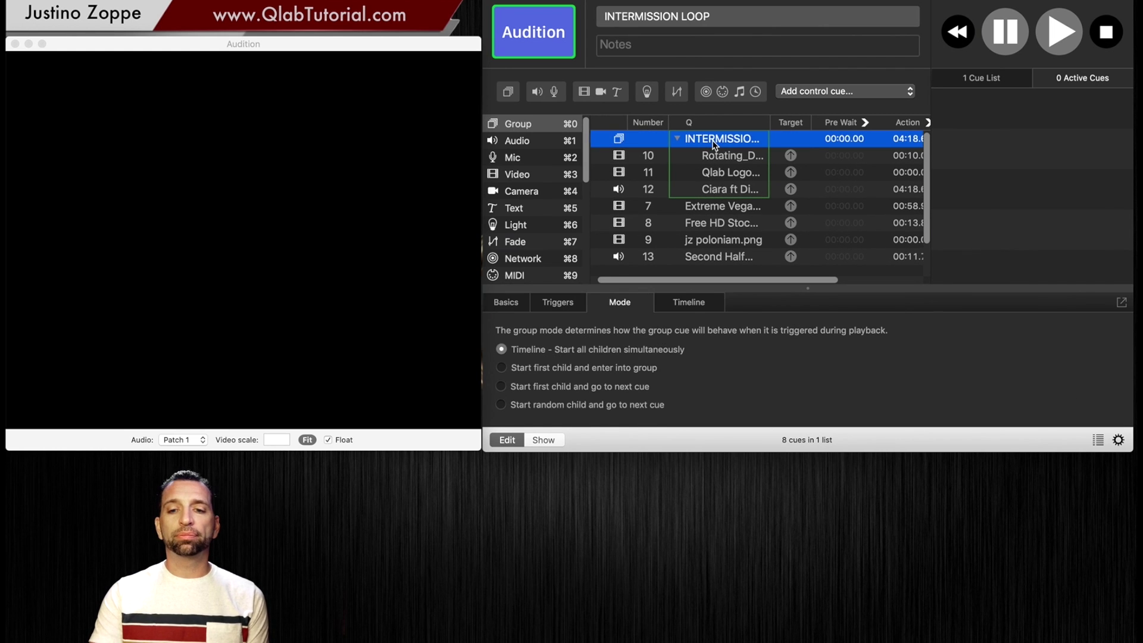
{"action": "key", "text": "space"}
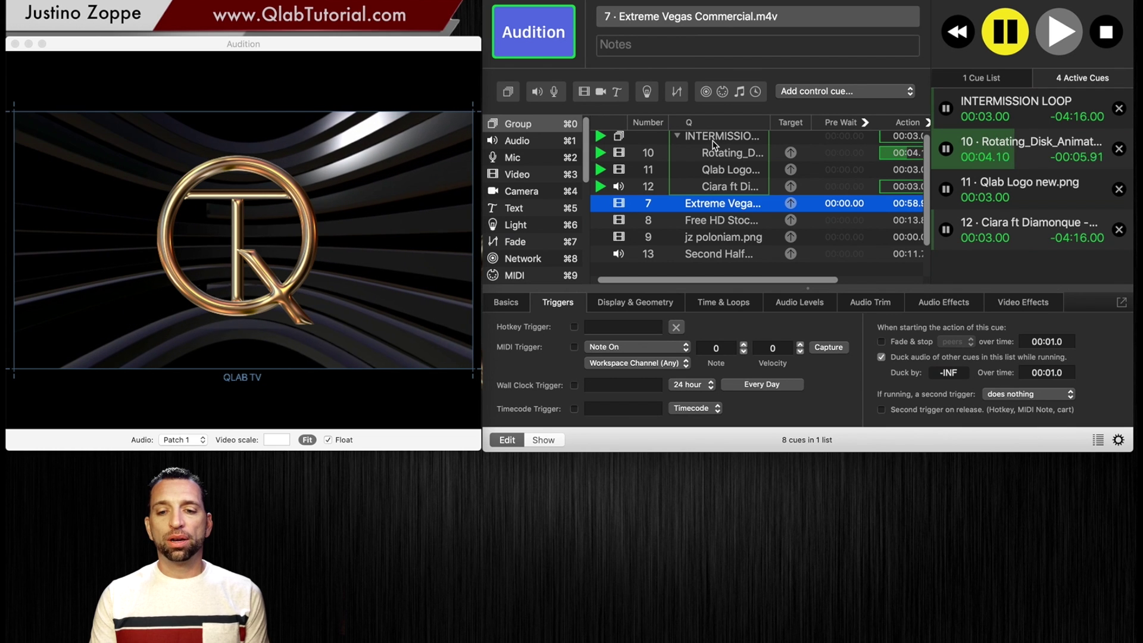
{"action": "key", "text": "space"}
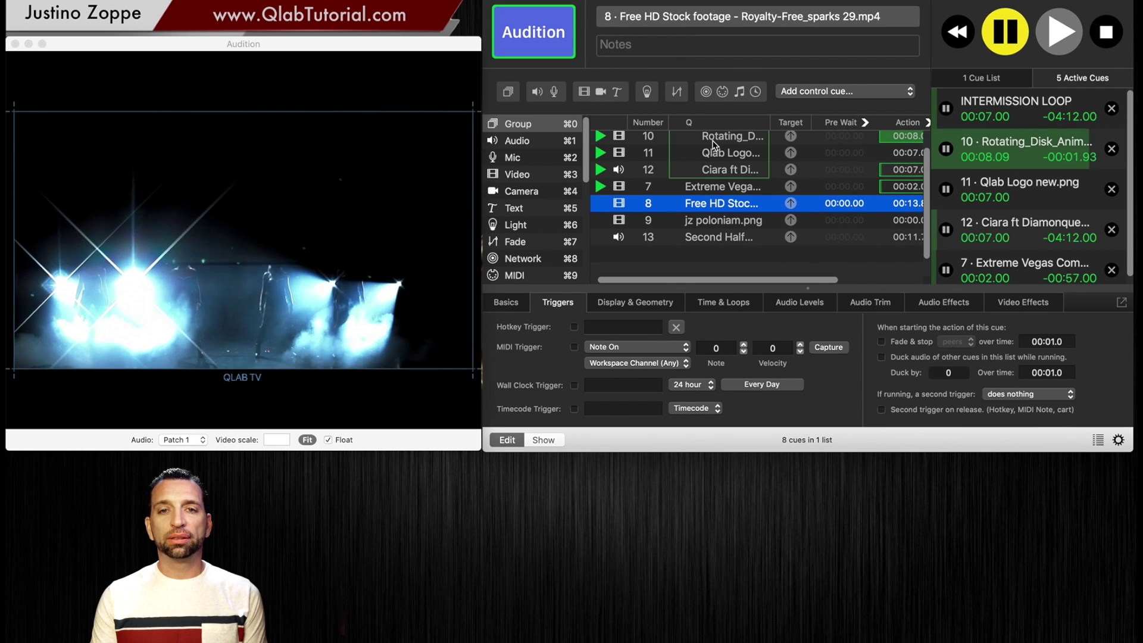
{"action": "left_click", "coordinate": [1106, 31]}
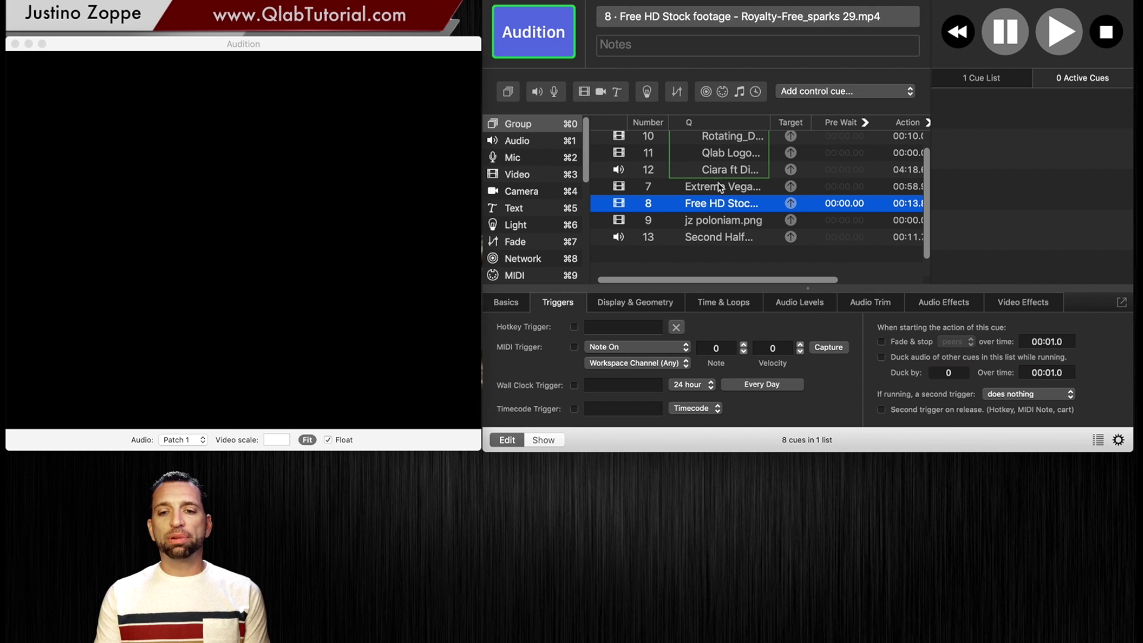
{"action": "scroll", "coordinate": [718, 189], "scroll_direction": "up", "scroll_amount": 2}
{"action": "left_click", "coordinate": [717, 141]}
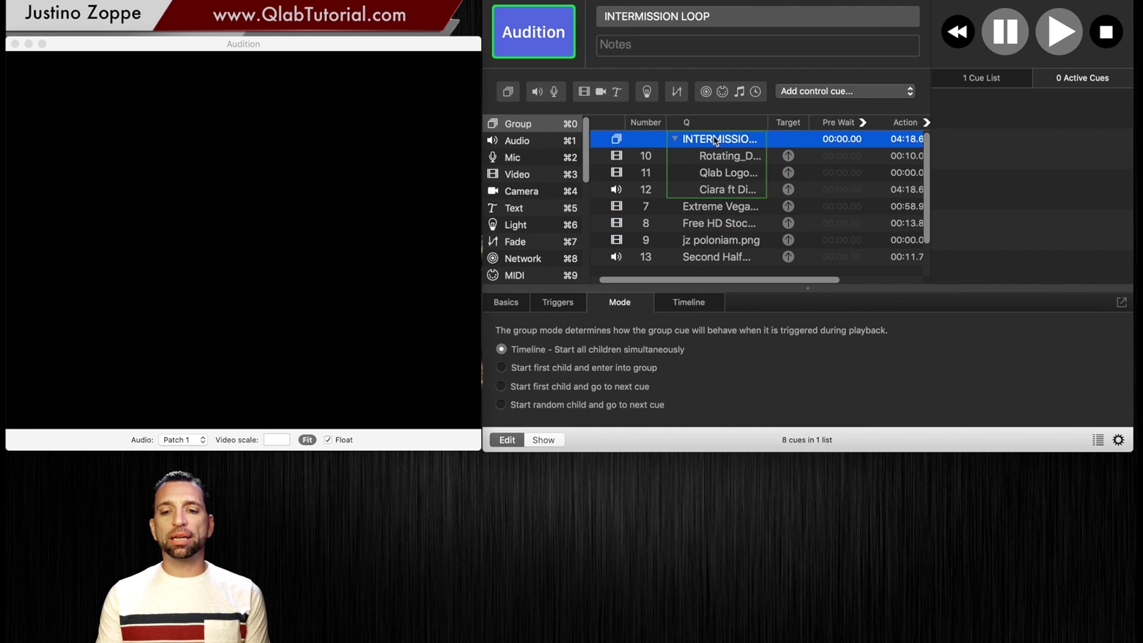
{"action": "left_click", "coordinate": [709, 207]}
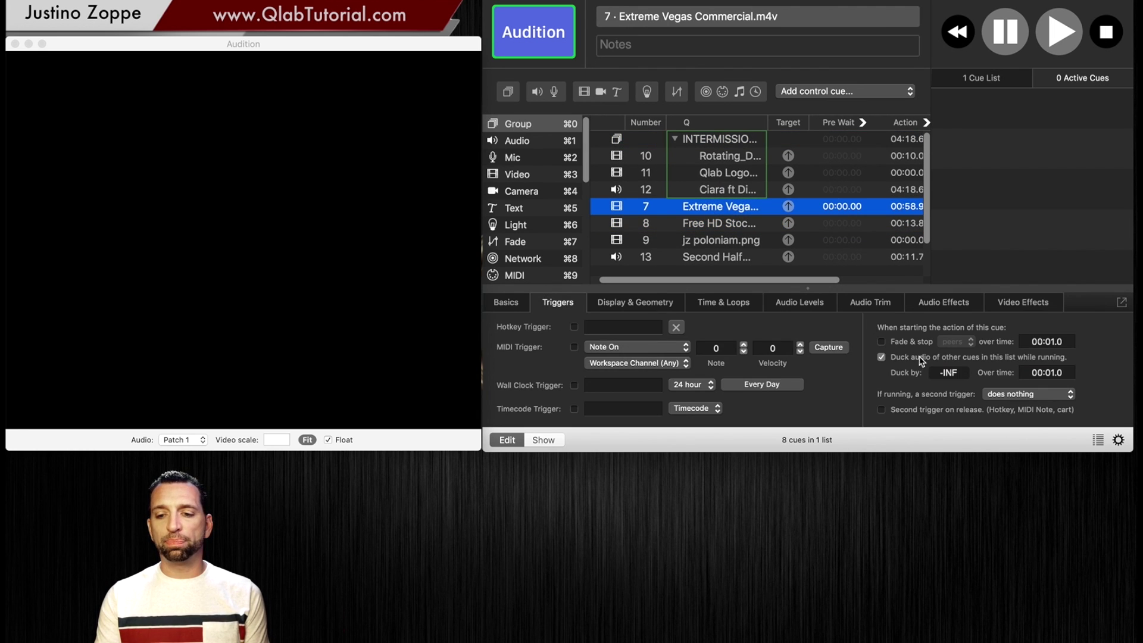
Lengthen cue 7's duck fade time from 00:01.0 to 00:03.0
{"action": "left_click", "coordinate": [1043, 372]}
{"action": "type", "text": "3"}
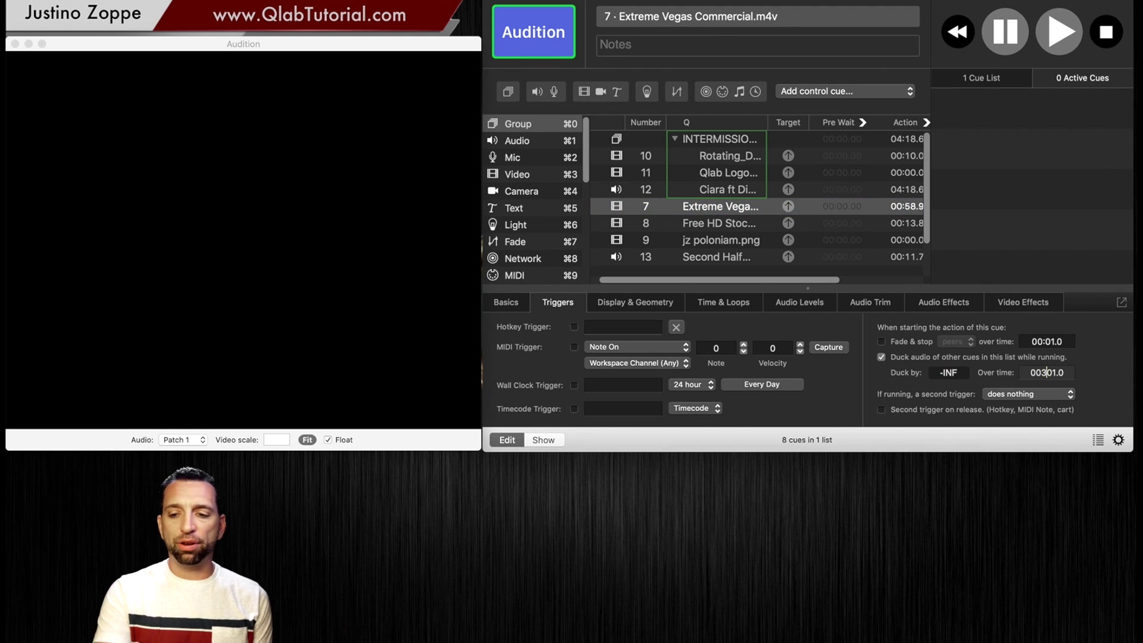
{"action": "key", "text": "BackSpace"}
{"action": "type", "text": "5"}
{"action": "key", "text": "Return"}
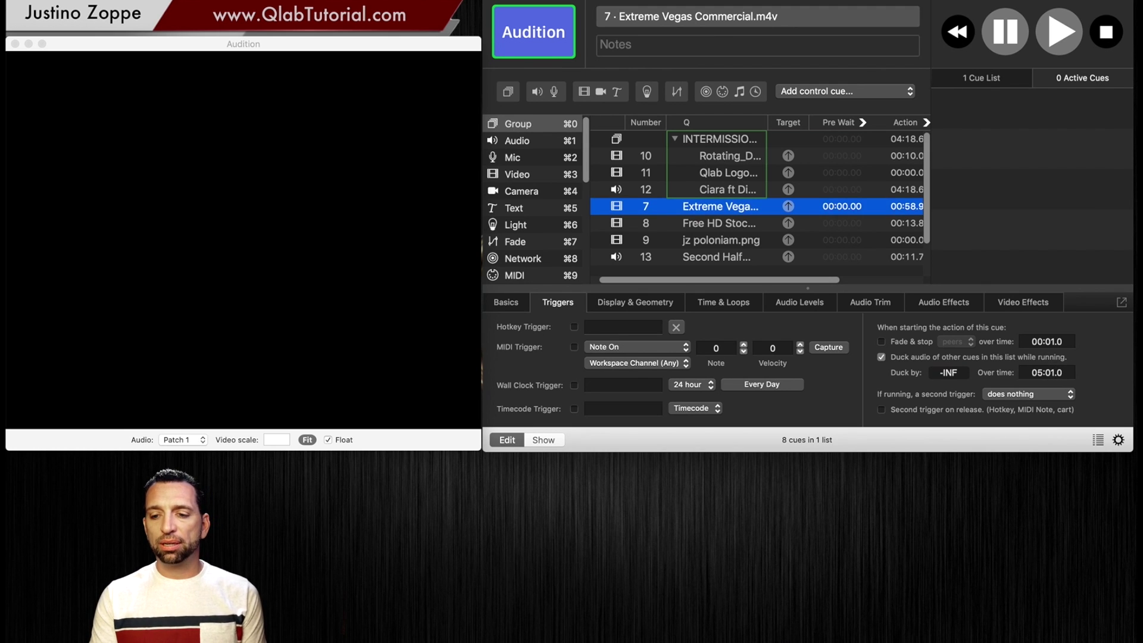
{"action": "left_click", "coordinate": [1048, 372]}
{"action": "type", "text": "3"}
{"action": "key", "text": "Return"}
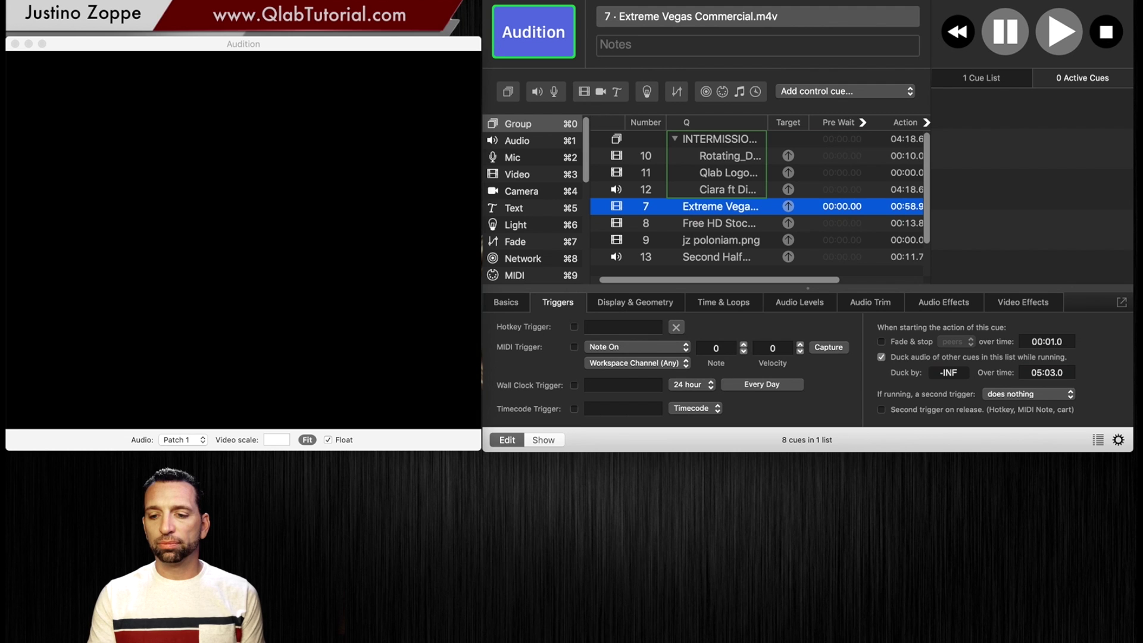
{"action": "left_click", "coordinate": [1041, 373]}
{"action": "type", "text": "3"}
{"action": "key", "text": "Return"}
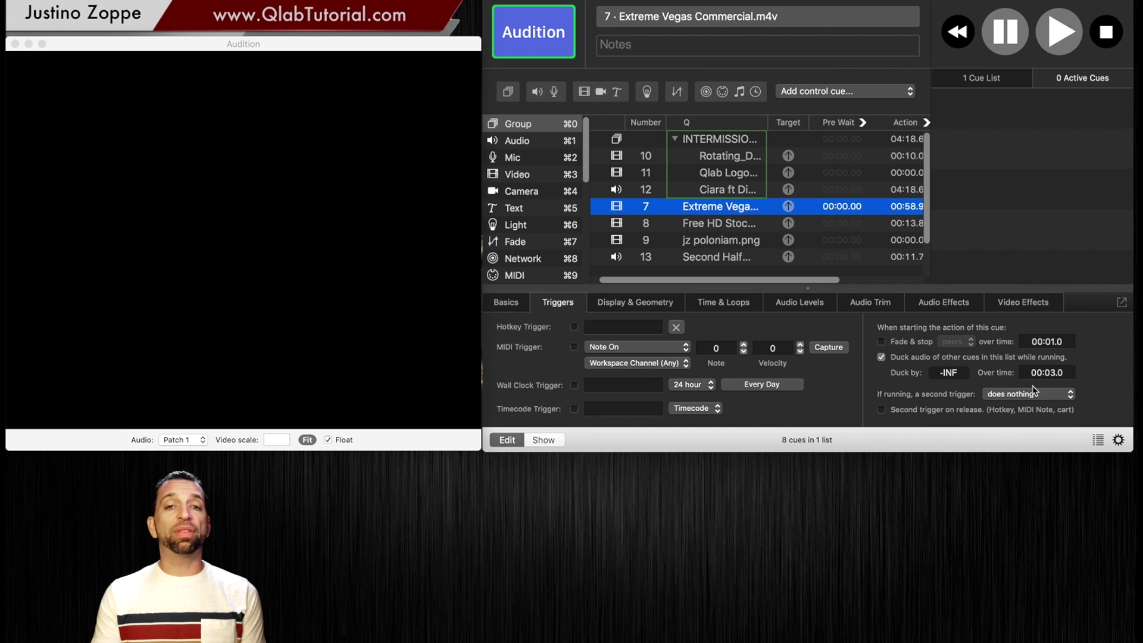
Play the INTERMISSION LOOP and fire cue 7 to hear the 3-second duck, then stop everything
{"action": "left_click", "coordinate": [711, 144]}
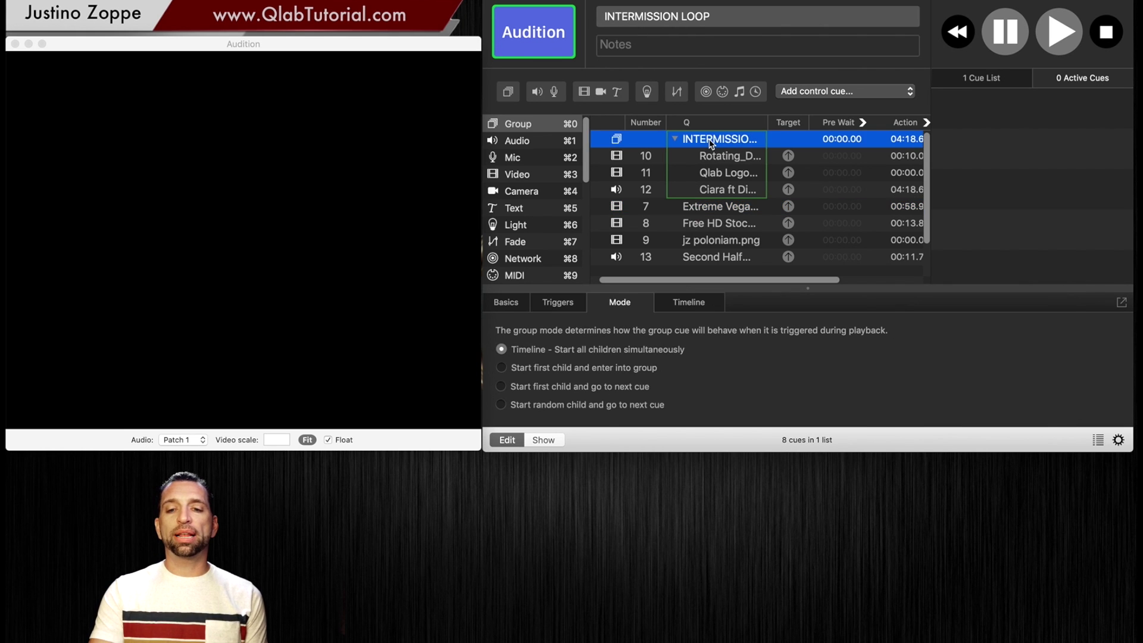
{"action": "key", "text": "space"}
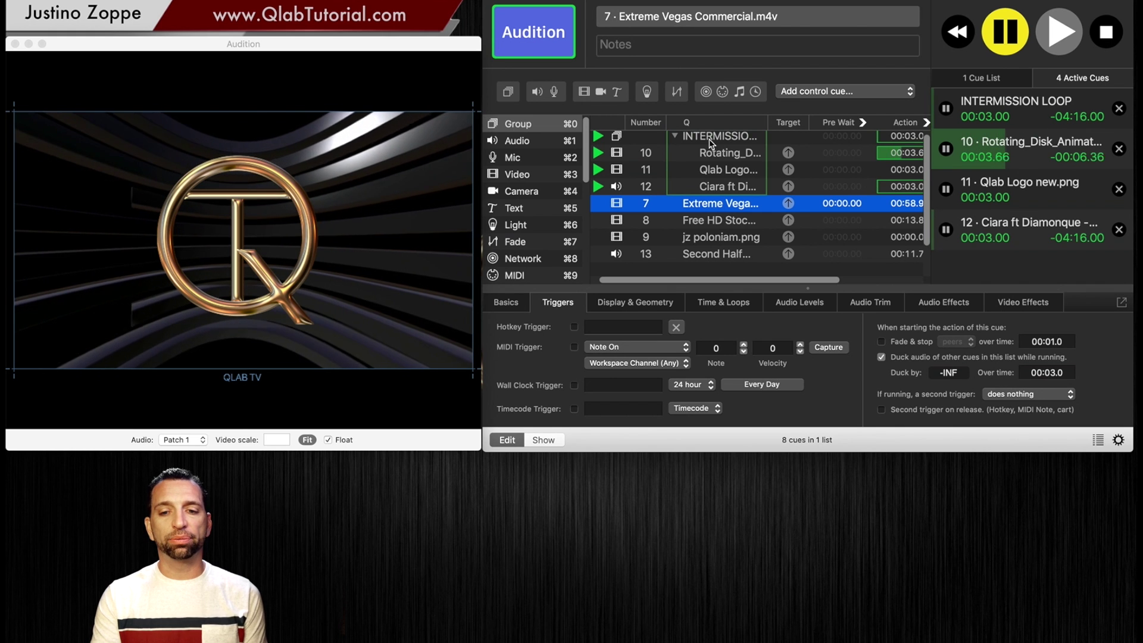
{"action": "key", "text": "space"}
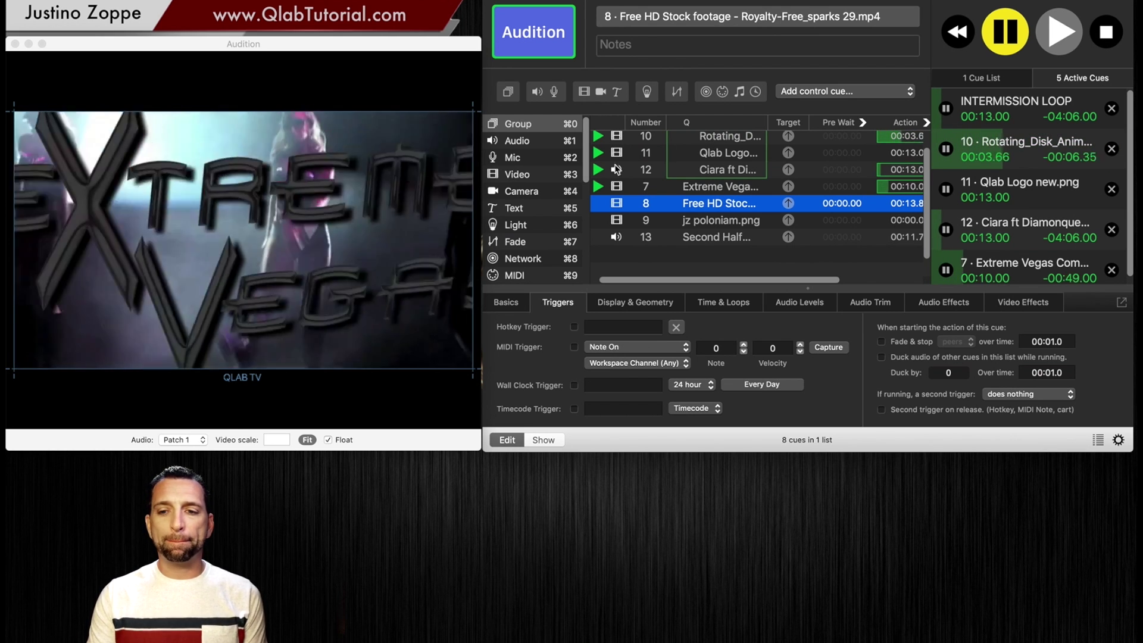
{"action": "left_click", "coordinate": [1105, 37]}
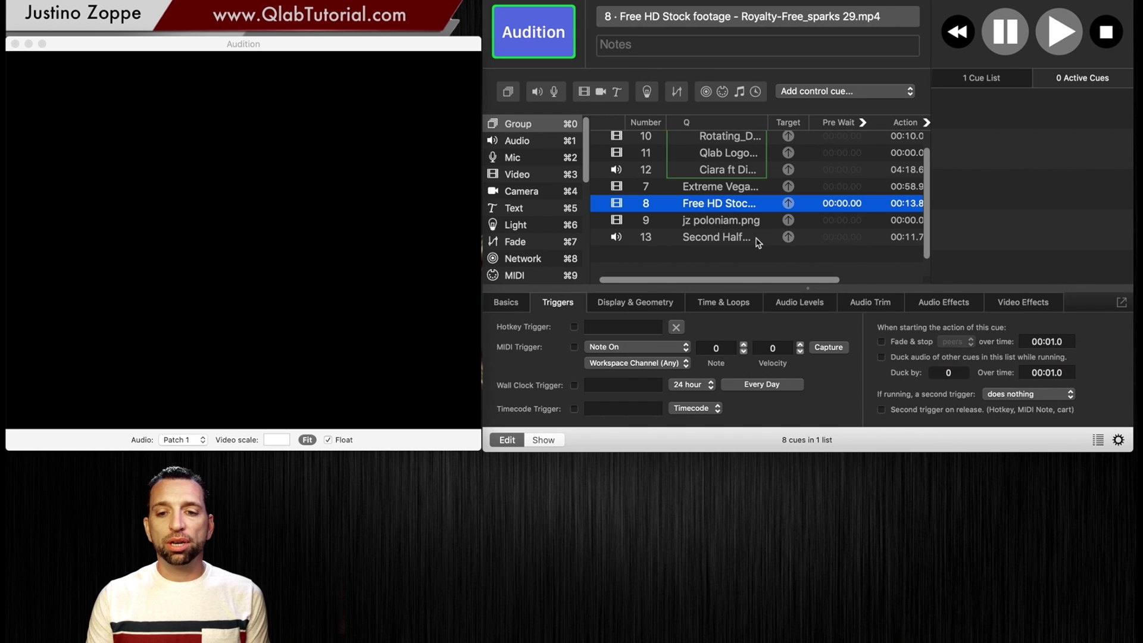
Play cue 13 Second Half MC twice over the intermission loop, then fade all cues out
{"action": "scroll", "coordinate": [758, 242], "scroll_direction": "up", "scroll_amount": 1}
{"action": "left_click", "coordinate": [731, 142]}
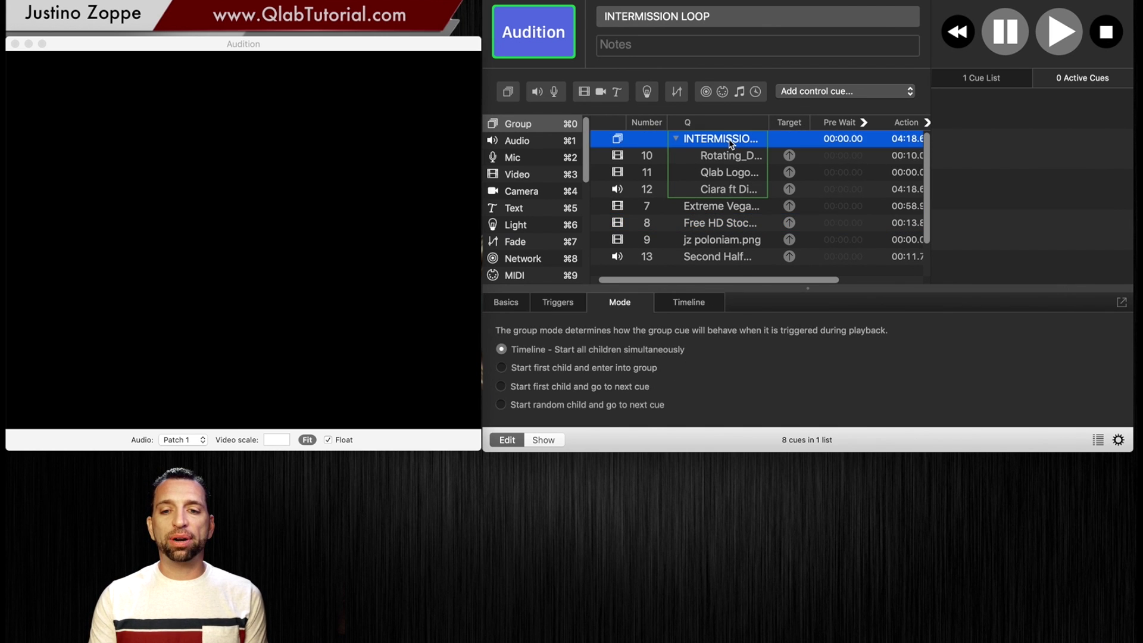
{"action": "key", "text": "space"}
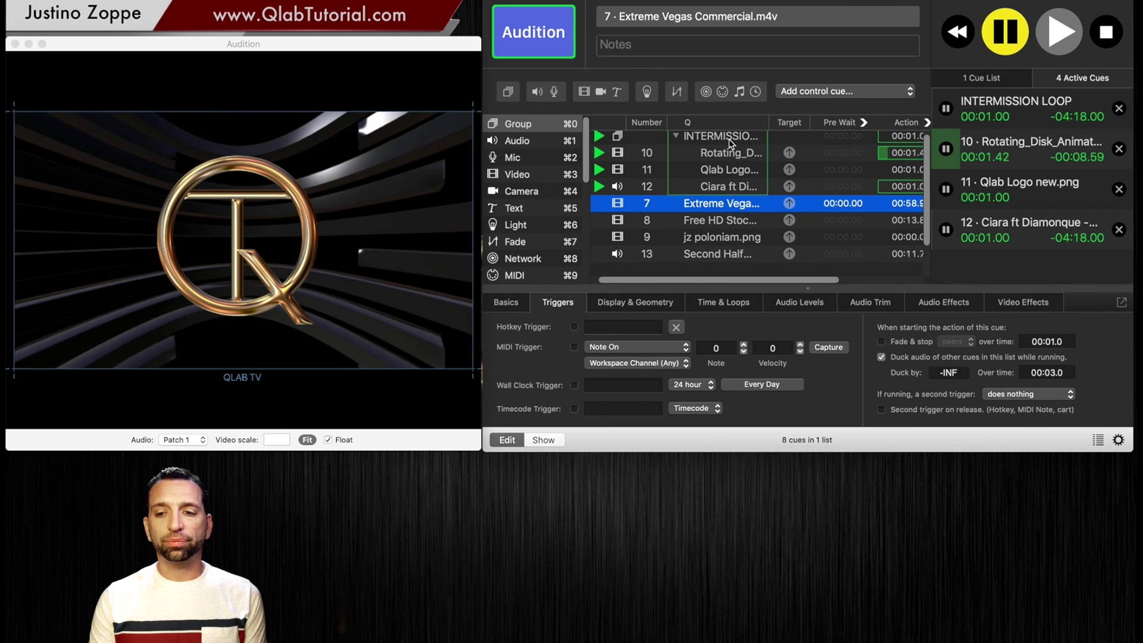
{"action": "left_click", "coordinate": [704, 257]}
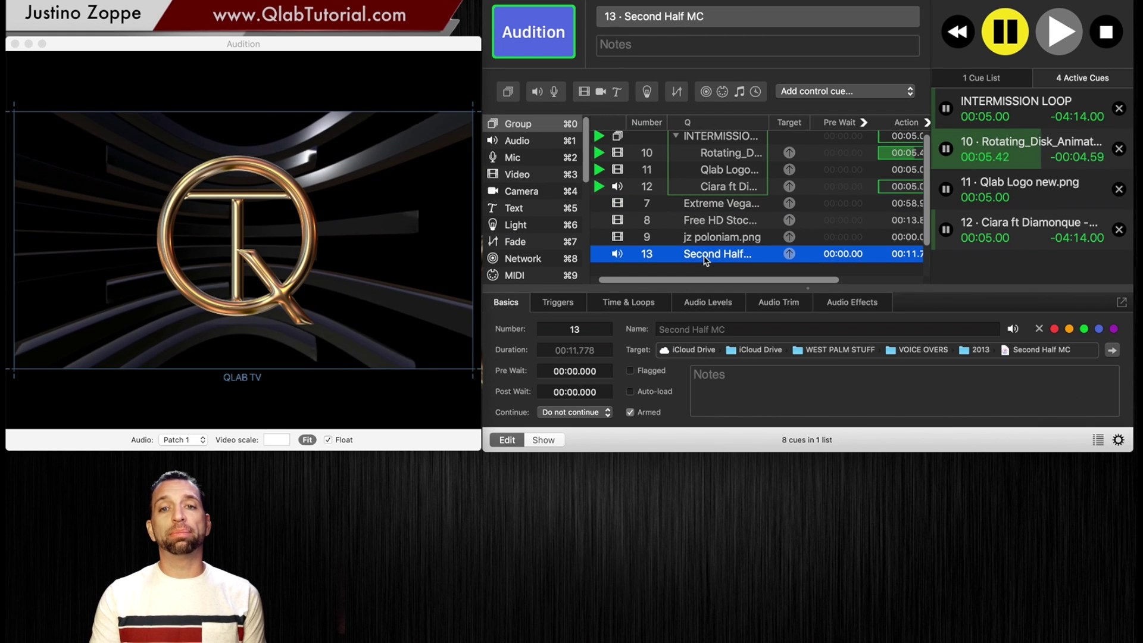
{"action": "key", "text": "space"}
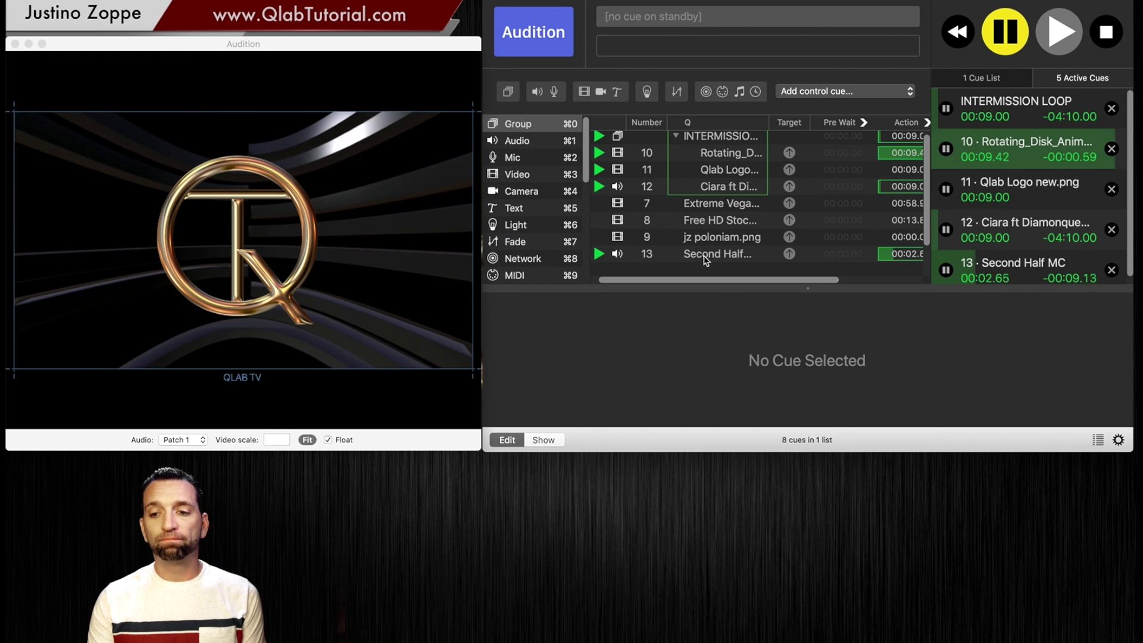
{"action": "left_click", "coordinate": [1111, 270]}
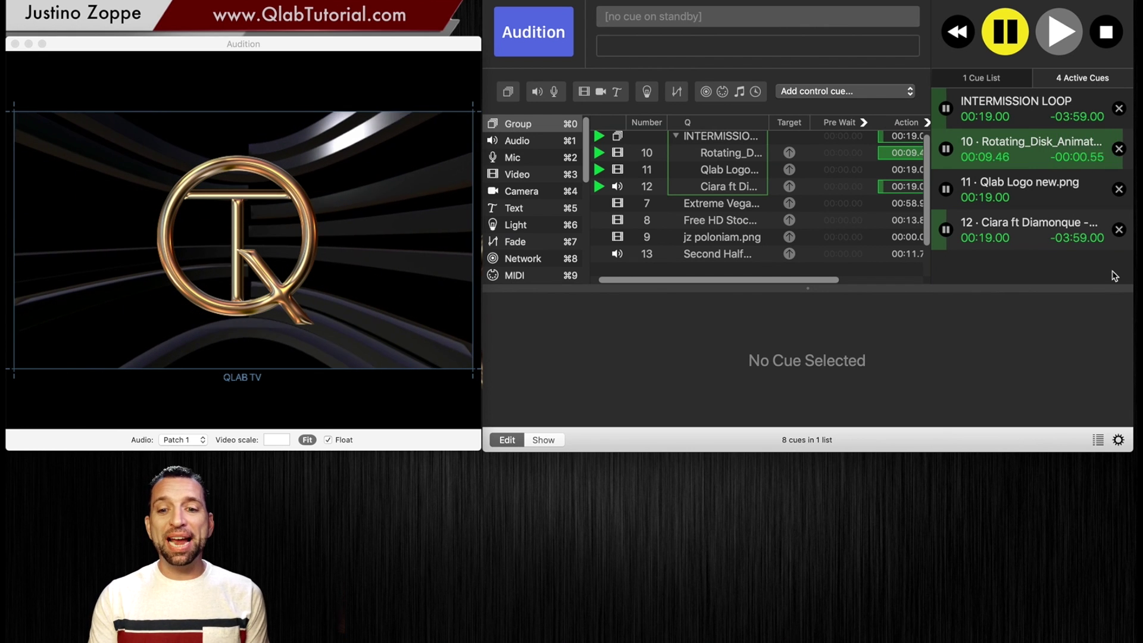
{"action": "left_click", "coordinate": [741, 261]}
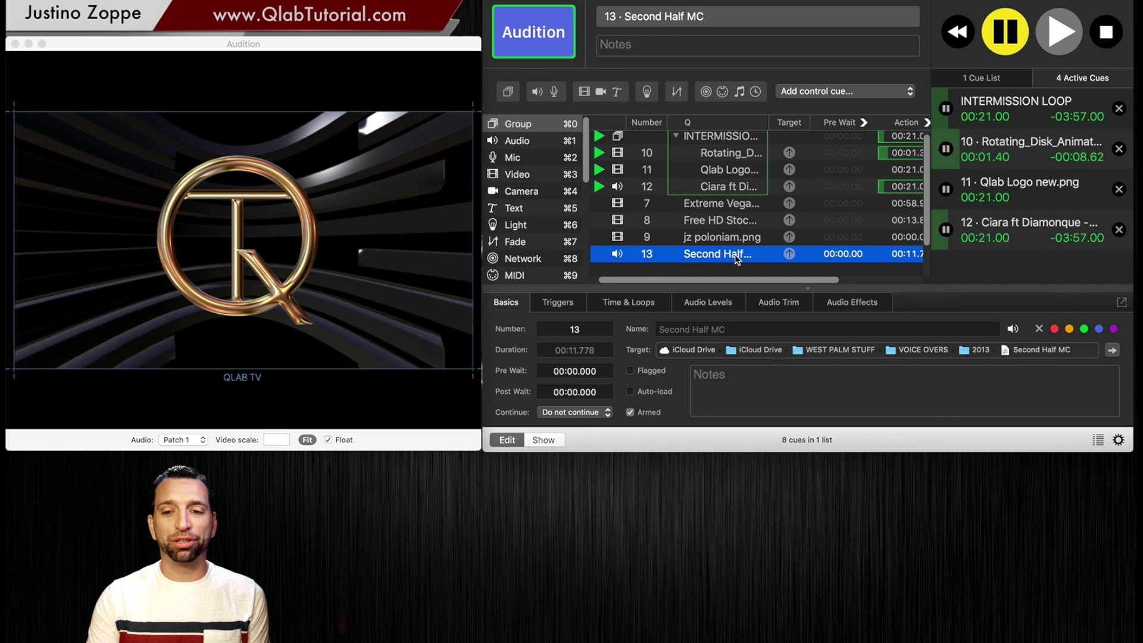
{"action": "key", "text": "space"}
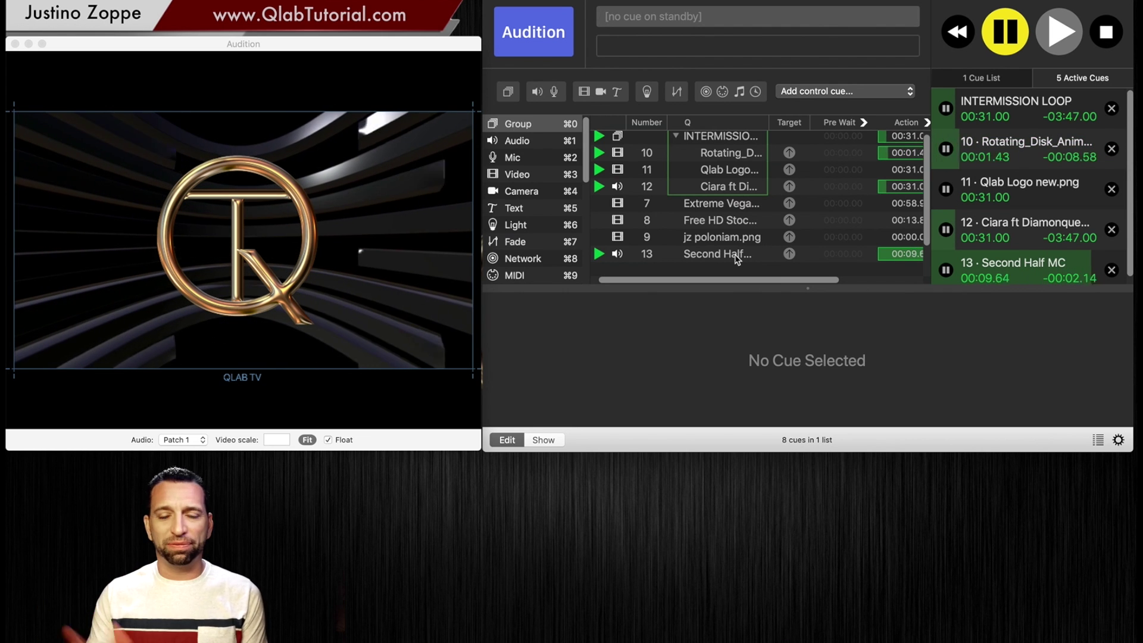
{"action": "key", "text": "Escape"}
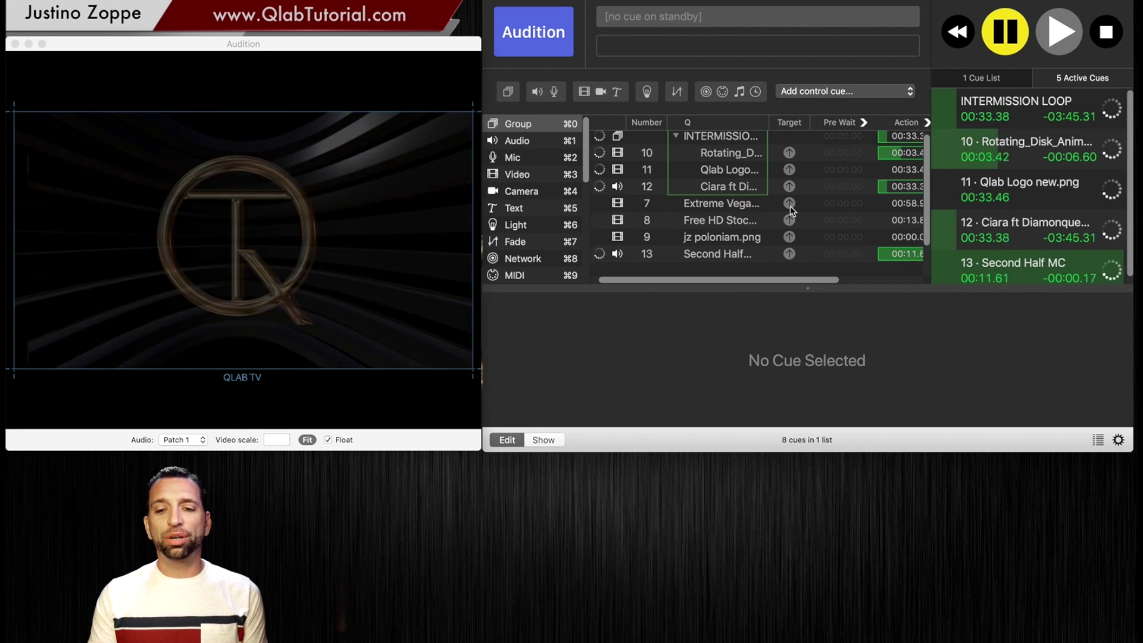
{"action": "left_click", "coordinate": [718, 259]}
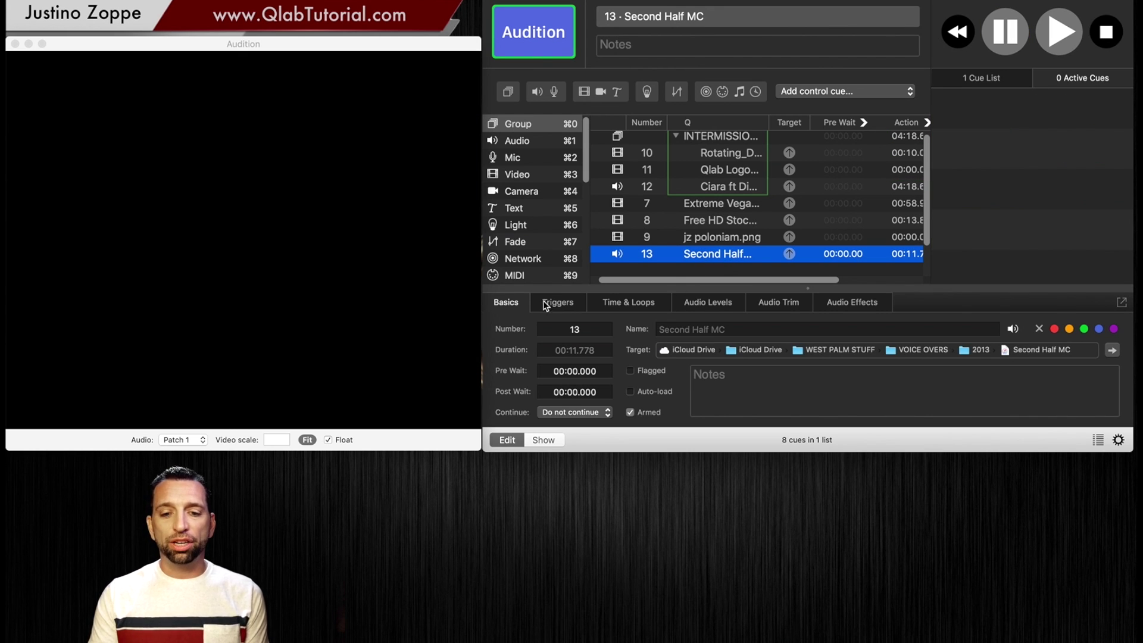
Turn on ducking of other cues for cue 13 with a Duck by amount of -15.4
{"action": "left_click", "coordinate": [573, 307]}
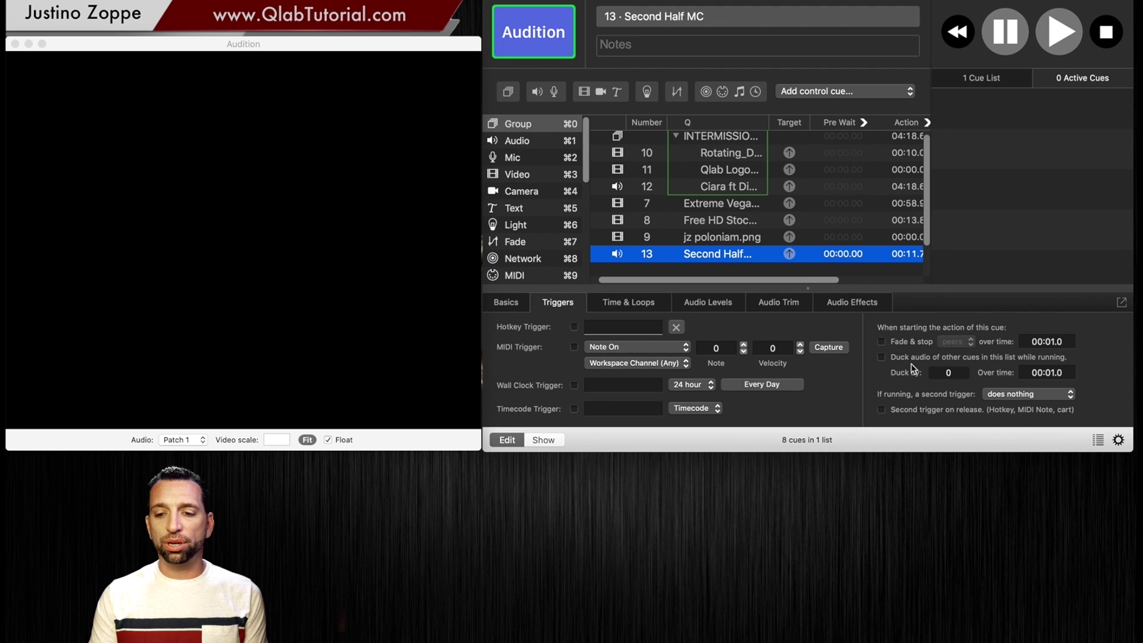
{"action": "left_click", "coordinate": [882, 358]}
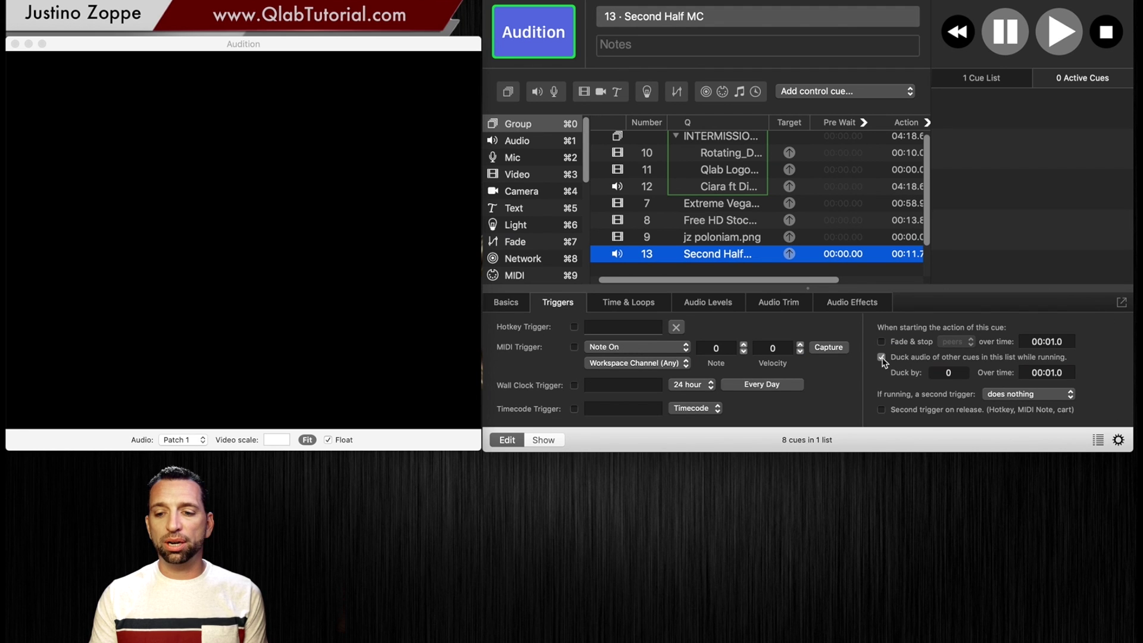
{"action": "left_click", "coordinate": [955, 377]}
{"action": "type", "text": "-2.2"}
{"action": "left_click_drag", "start_coordinate": [949, 372], "coordinate": [949, 393]}
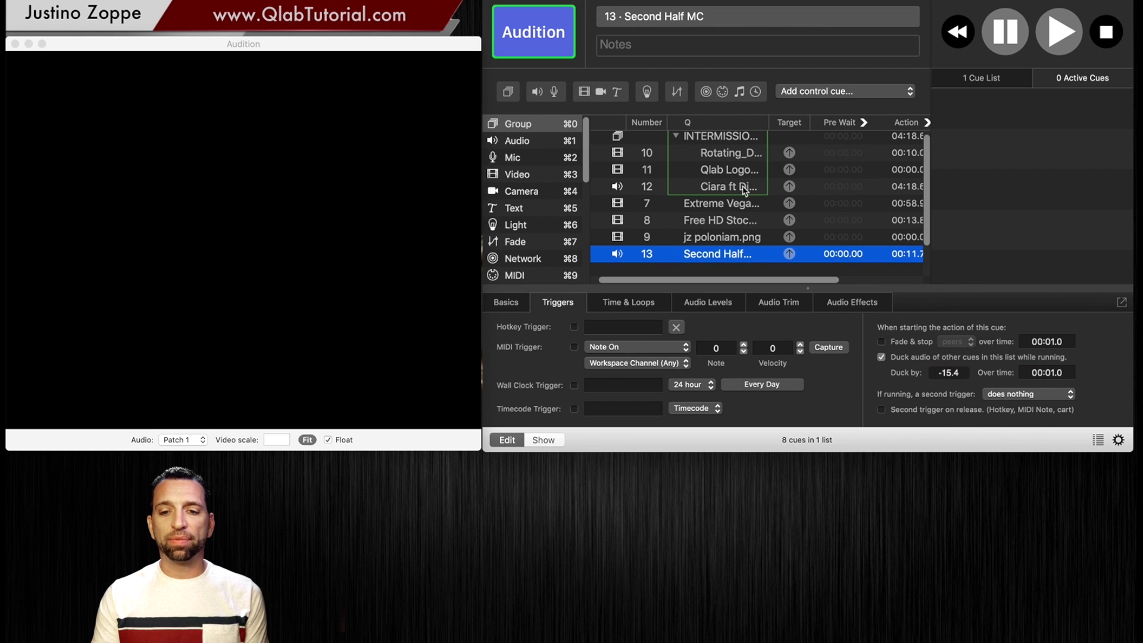
{"action": "left_click", "coordinate": [712, 138]}
Start the intermission loop, skip Ciara ahead to about 1:40, and fire cue 13 over it
{"action": "key", "text": "space"}
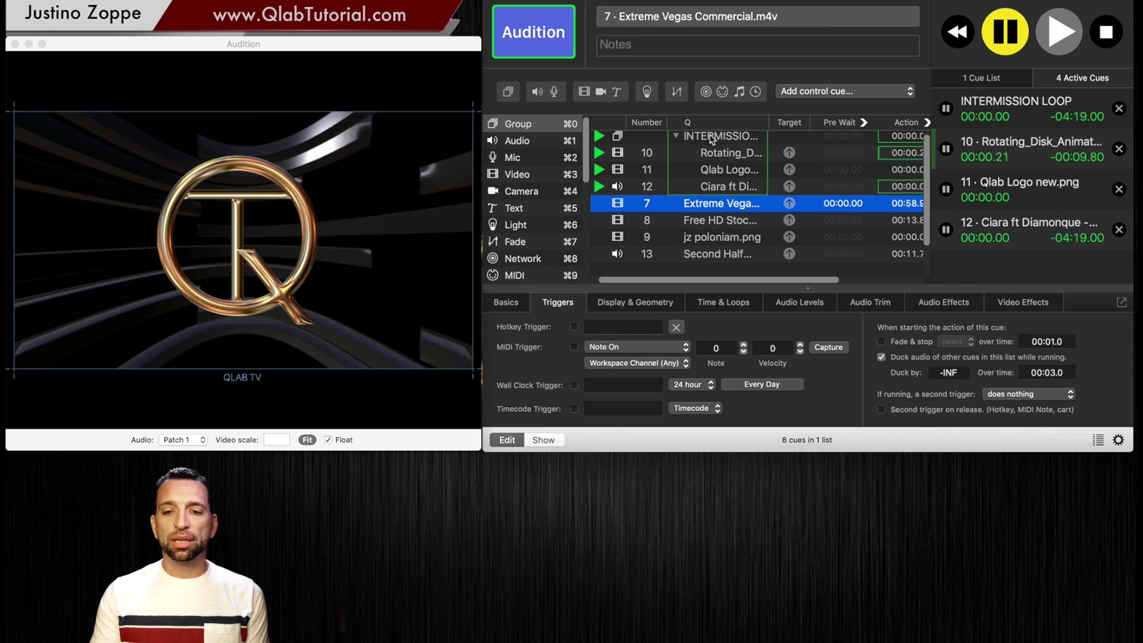
{"action": "left_click", "coordinate": [732, 186]}
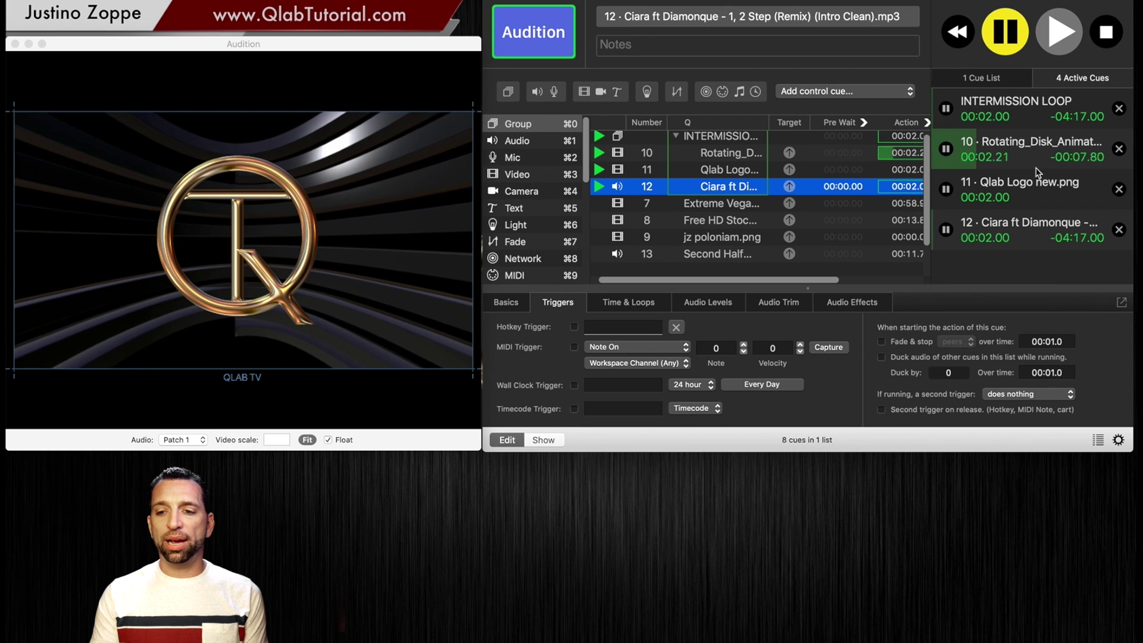
{"action": "left_click", "coordinate": [1010, 228]}
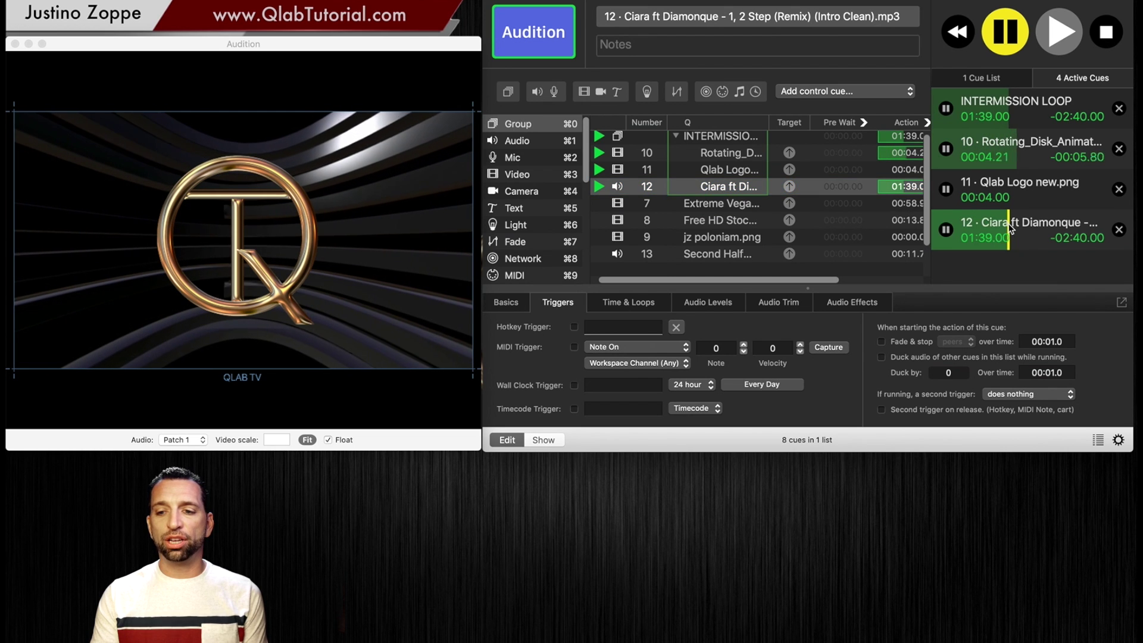
{"action": "left_click", "coordinate": [690, 255]}
{"action": "key", "text": "space"}
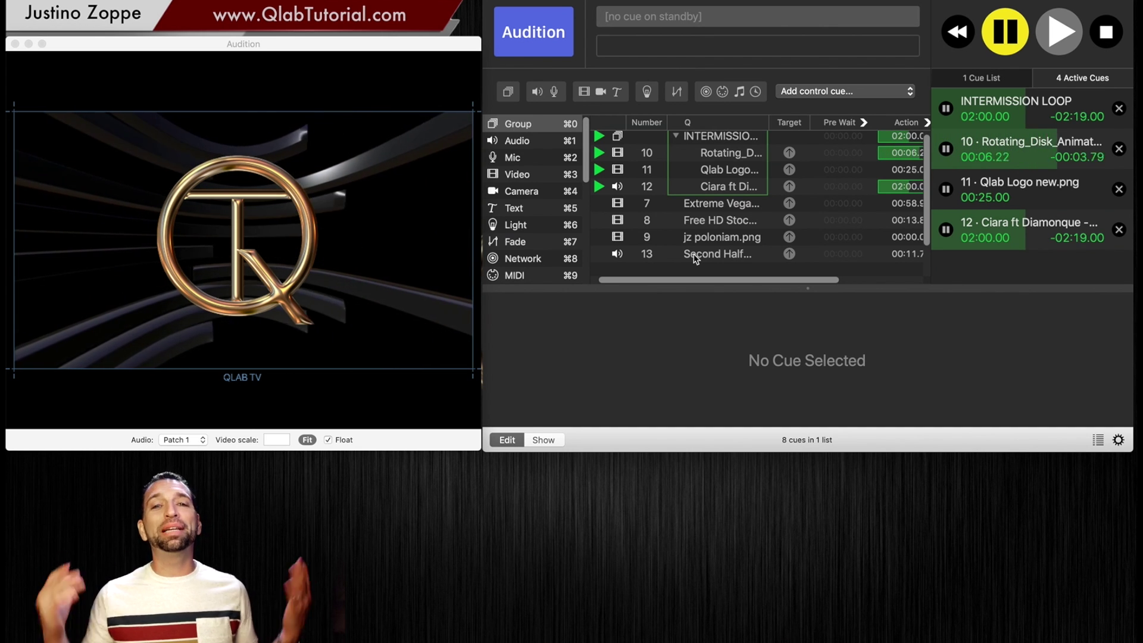
Stop all running cues, including the intermission loop, with the transport Stop control
{"action": "left_click", "coordinate": [1106, 33]}
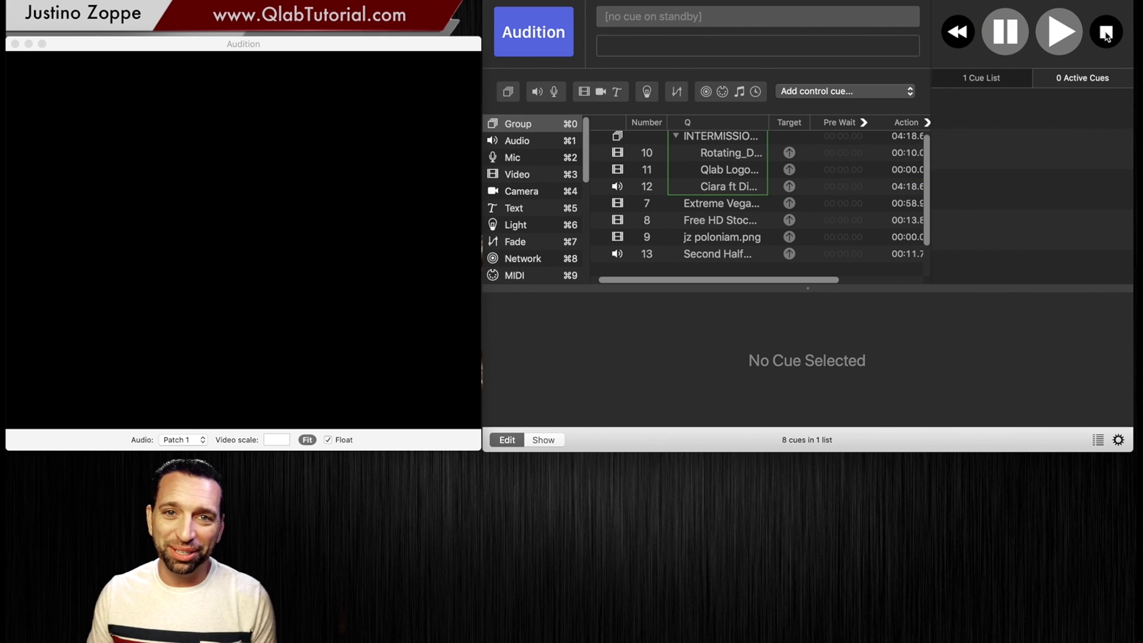